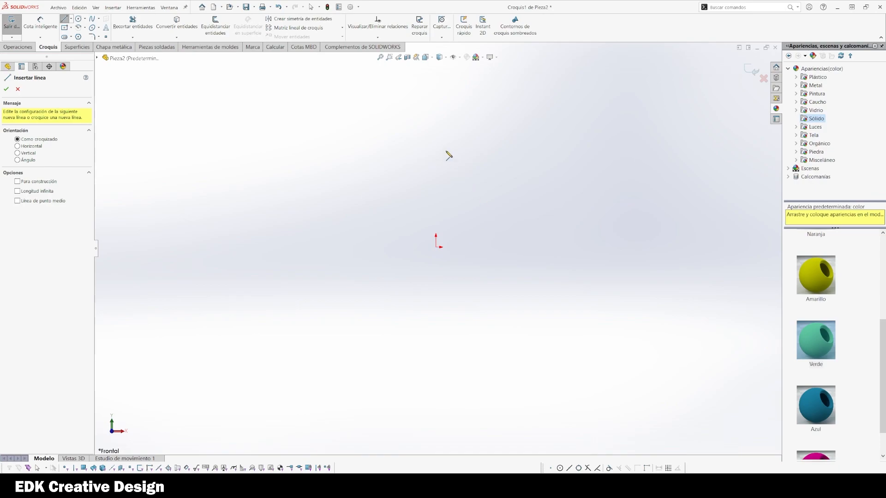
# - Sketch a vertical line about 99 mm long through the origin and make its midpoint coincident with the origin
pyautogui.click(436, 145)
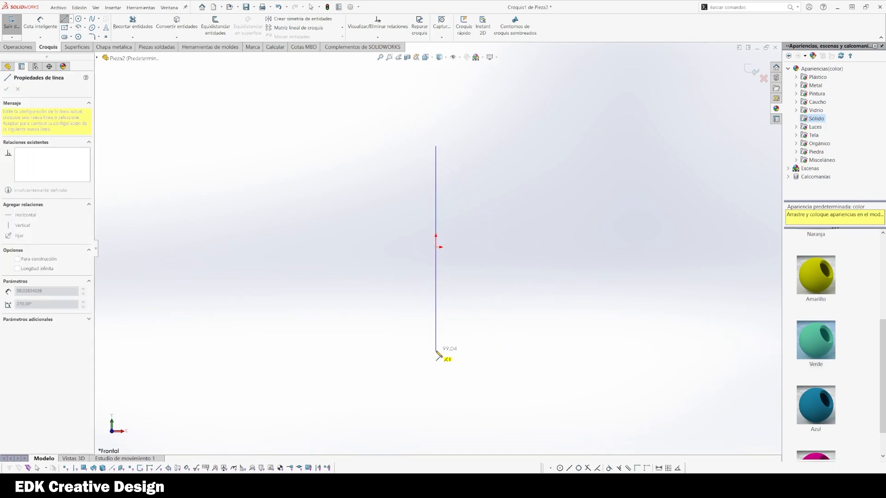
pyautogui.press('Escape')
pyautogui.rightClick(436, 327)
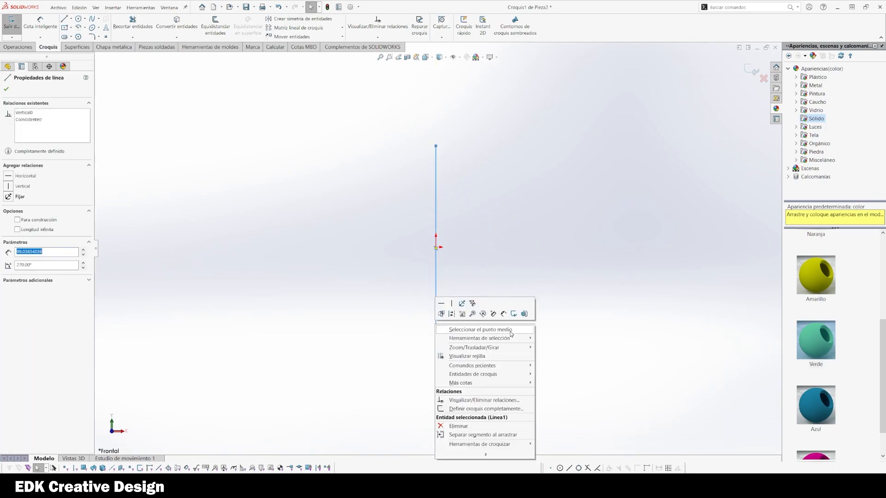
pyautogui.click(511, 331)
pyautogui.keyDown('ctrl'); pyautogui.click(437, 249); pyautogui.keyUp('ctrl')
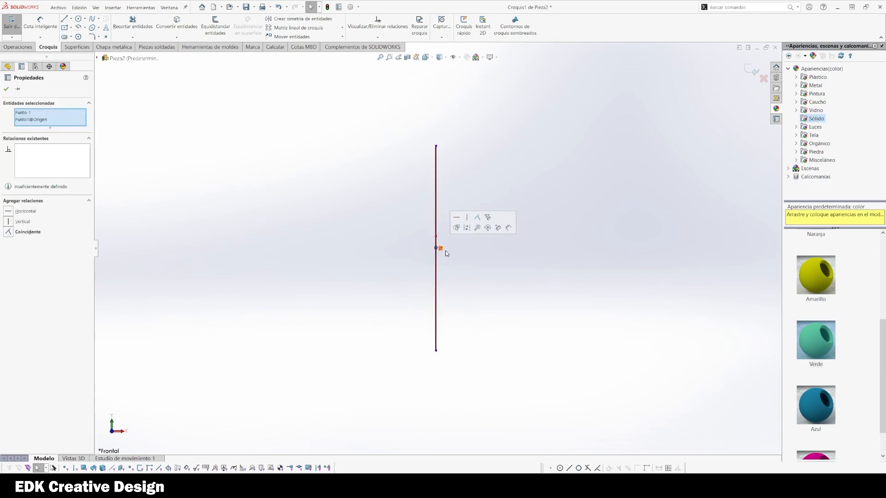
pyautogui.click(481, 222)
# - Convert the vertical line through the origin to construction geometry
pyautogui.click(490, 336)
pyautogui.click(436, 222)
pyautogui.click(483, 335)
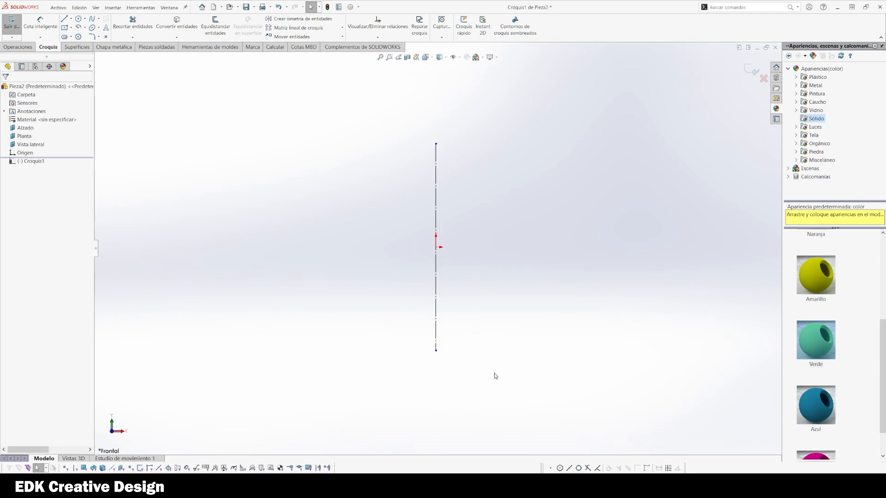
# - Sketch a short slanted line from the centerline's lower end, leaning up and left at about 27.5° to the centerline
pyautogui.press('l')
pyautogui.click(436, 350)
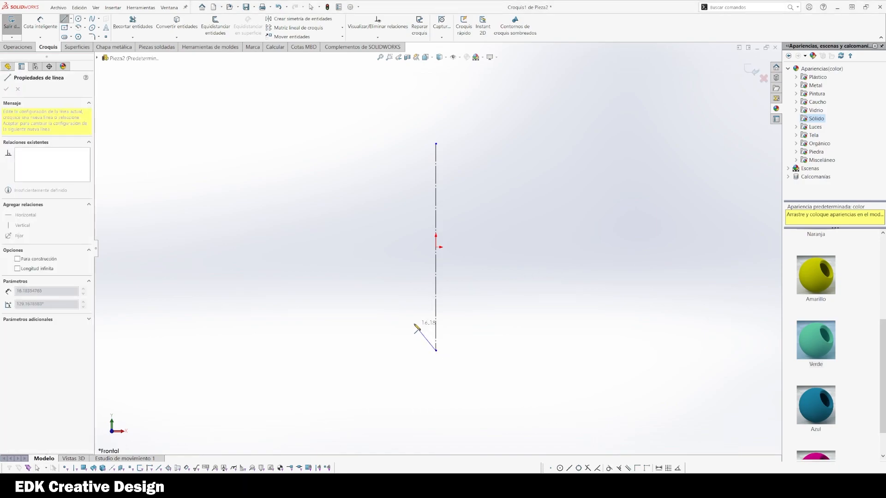
pyautogui.click(418, 316)
pyautogui.press('Escape')
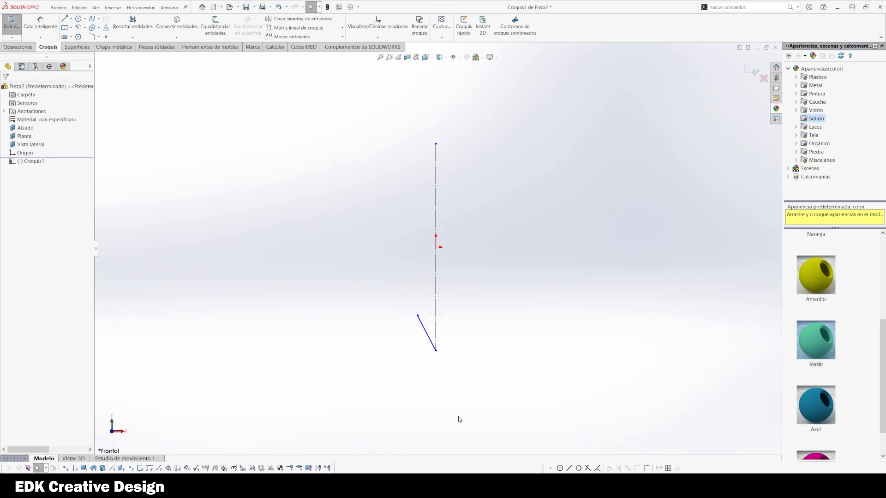
# - Dimension the angle between the slanted line and the centerline as 20°
pyautogui.press('d')
pyautogui.click(427, 333)
pyautogui.click(435, 318)
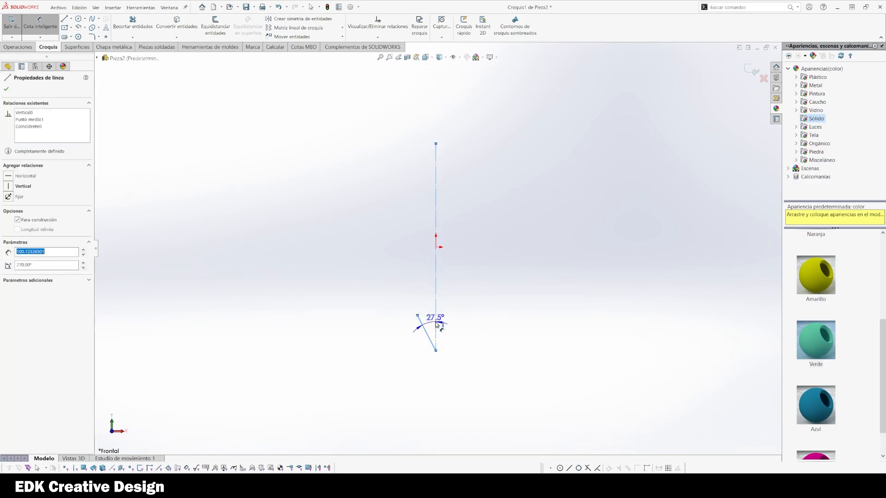
pyautogui.click(411, 292)
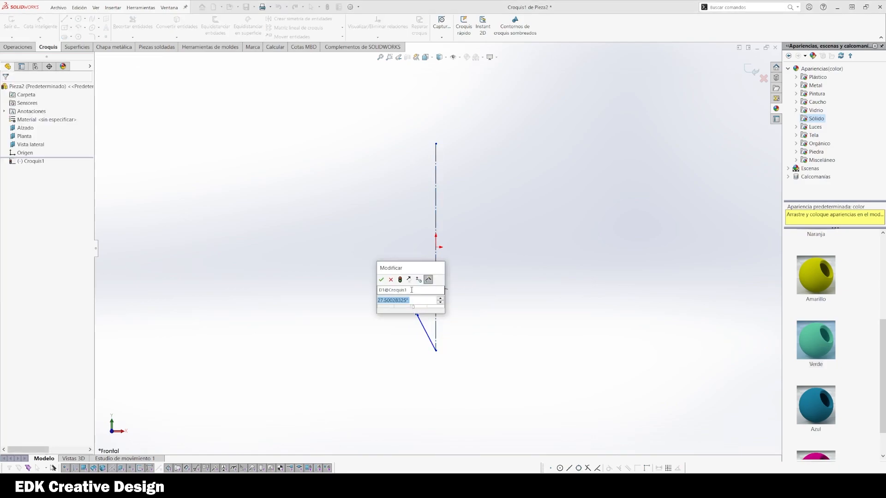
pyautogui.write('20')
pyautogui.press('Return')
# - Dimension the vertical height between the slanted line's endpoints and set it to 5 mm
pyautogui.scroll(3, 419, 290)
pyautogui.scroll(-3, 365, 295)
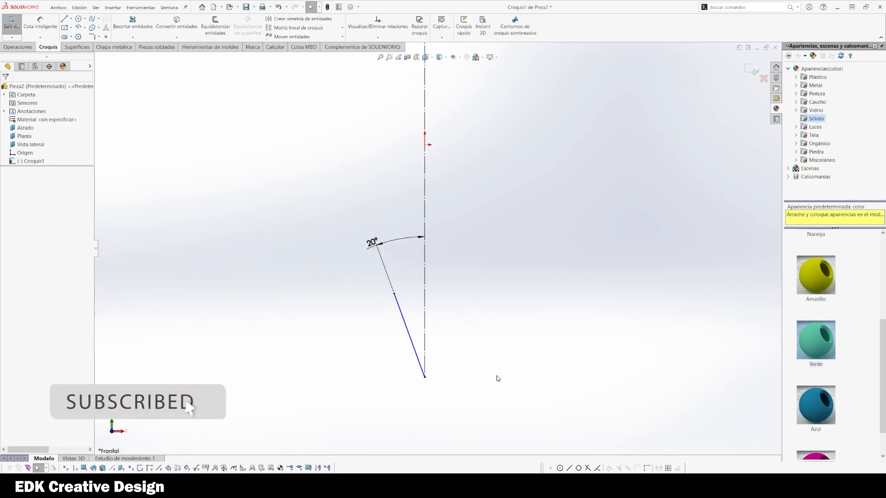
pyautogui.click(394, 293)
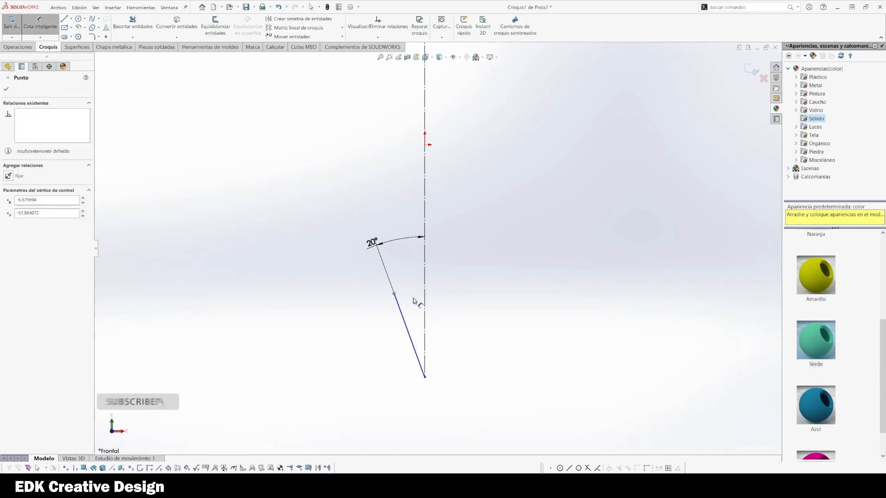
pyautogui.click(424, 377)
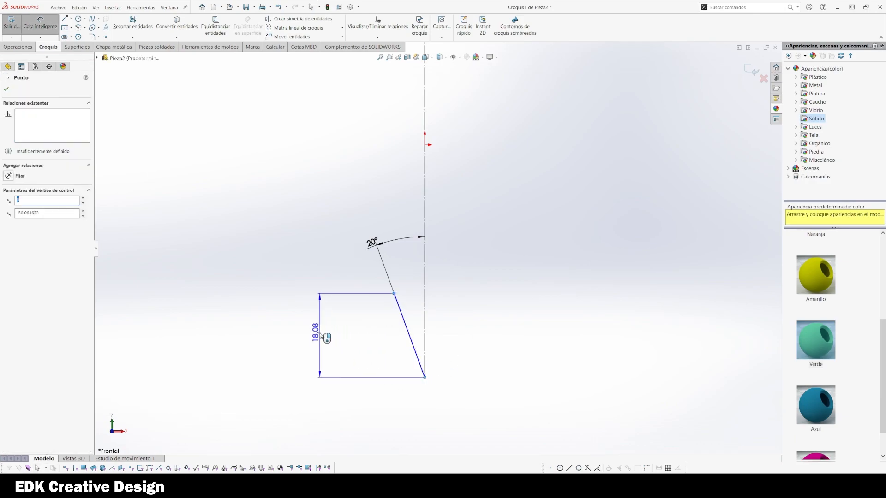
pyautogui.click(317, 335)
pyautogui.press('Escape')
pyautogui.doubleClick(317, 334)
pyautogui.write('5')
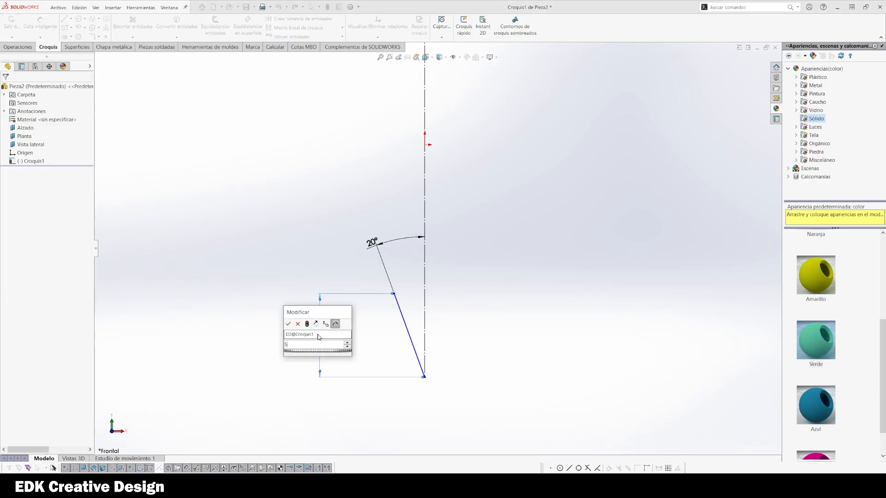
pyautogui.press('Return')
pyautogui.click(322, 334)
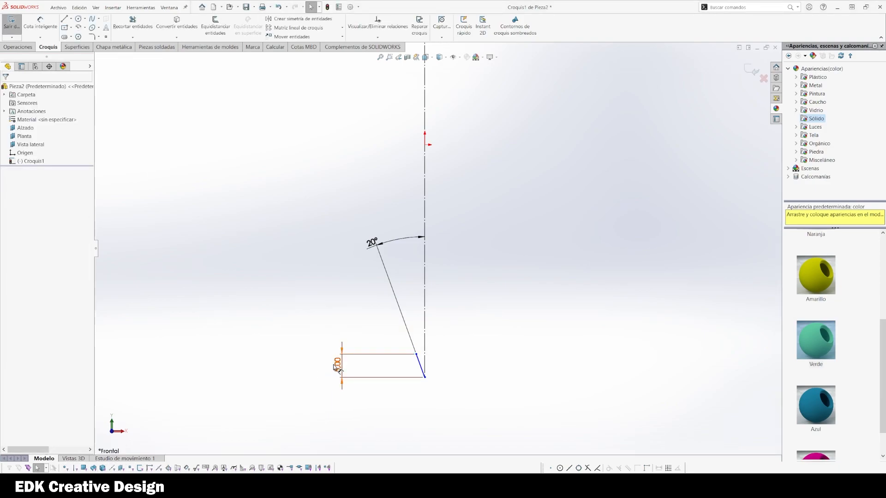
# - Set the slanted line's vertical height to 7 mm and move the 20° dimension closer to the line
pyautogui.doubleClick(337, 365)
pyautogui.write('7')
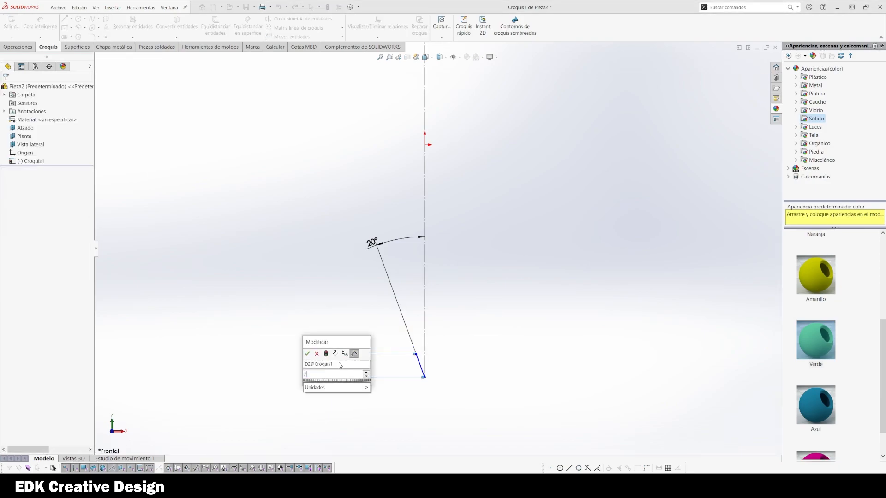
pyautogui.press('Return')
pyautogui.click(470, 332)
pyautogui.scroll(3, 471, 331)
pyautogui.keyDown('ctrl'); pyautogui.moveTo(471, 331); pyautogui.dragTo(458, 386, button='middle'); pyautogui.keyUp('ctrl')
pyautogui.scroll(-3, 420, 345)
pyautogui.moveTo(363, 255); pyautogui.dragTo(401, 312)
# - Dimension the vertical distance from the slanted line's lower end to the origin, placing the dimension left of the profile
pyautogui.moveTo(474, 436); pyautogui.dragTo(454, 384, button='right')
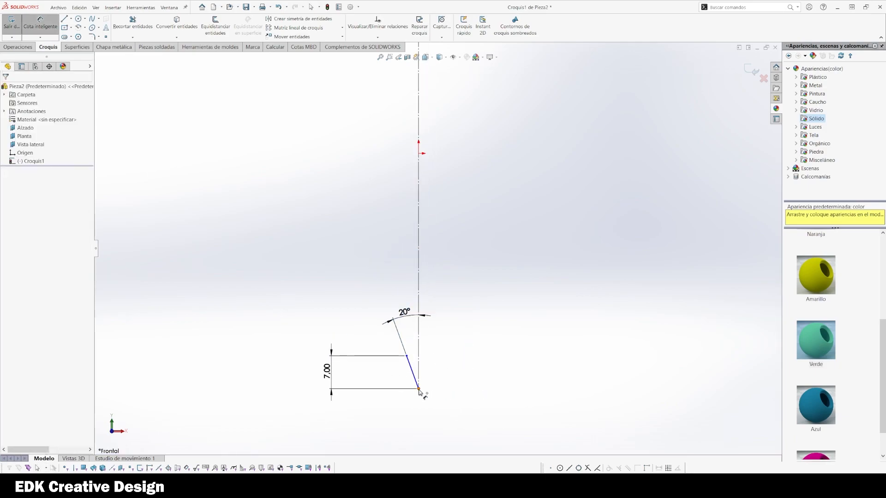
pyautogui.click(418, 388)
pyautogui.click(418, 153)
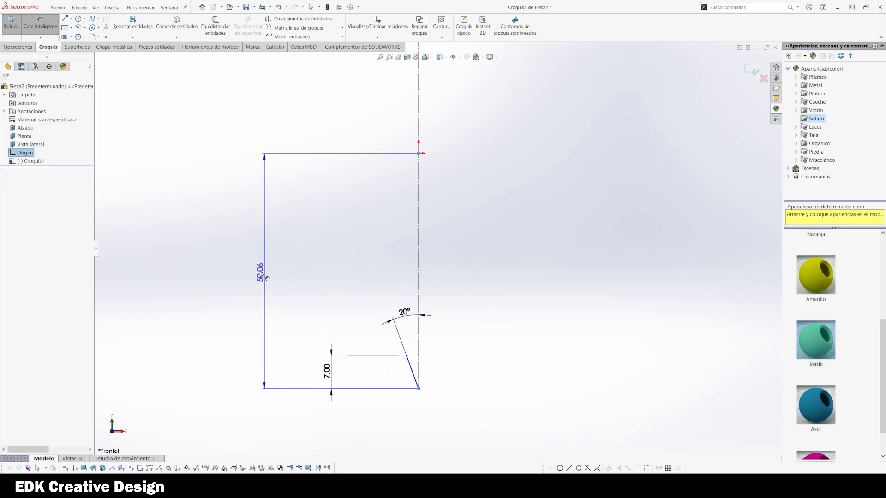
pyautogui.click(248, 270)
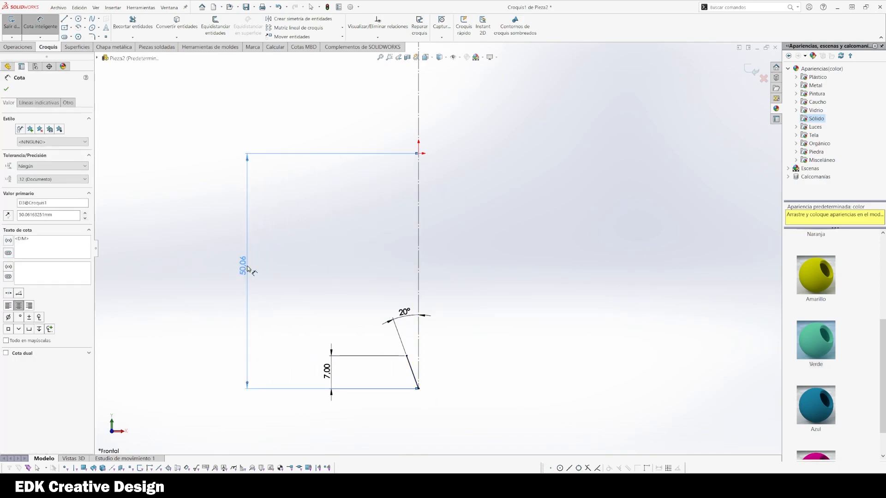
pyautogui.press('Escape')
# - Sketch a vertical line about 43 mm long from the slanted line's upper end up to the height of the origin
pyautogui.scroll(2, 530, 328)
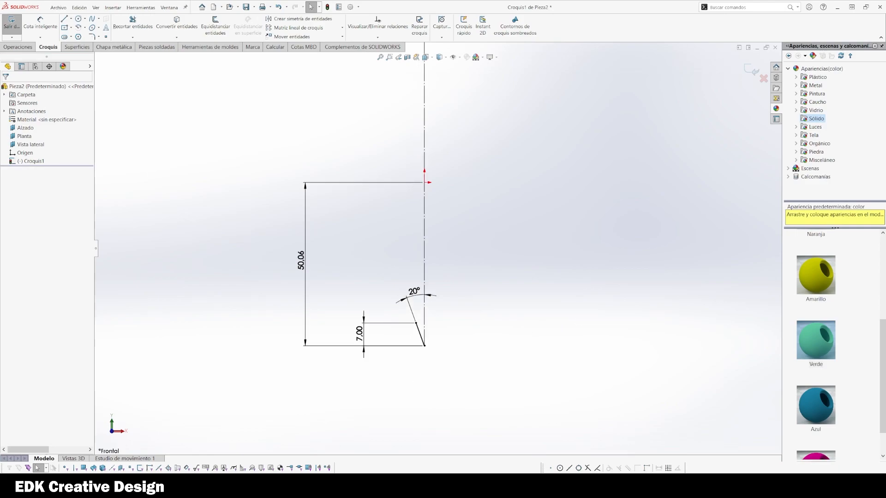
pyautogui.keyDown('ctrl'); pyautogui.moveTo(449, 243); pyautogui.dragTo(446, 275, button='middle'); pyautogui.keyUp('ctrl')
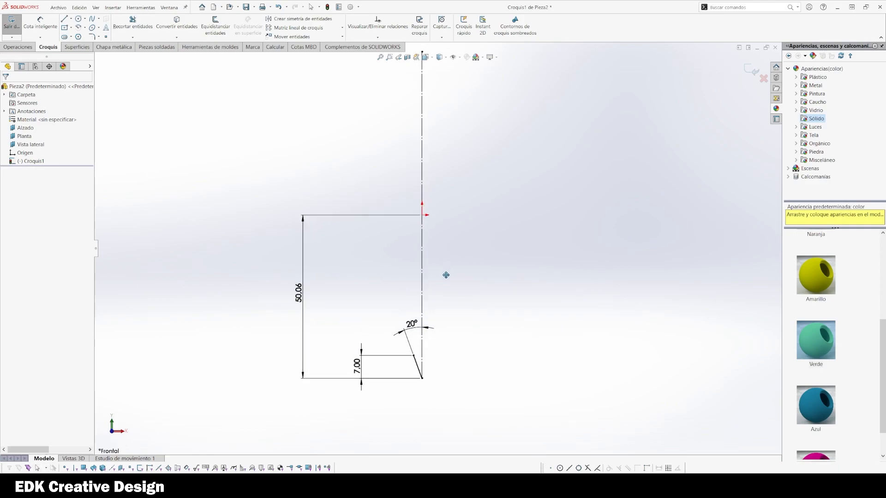
pyautogui.press('l')
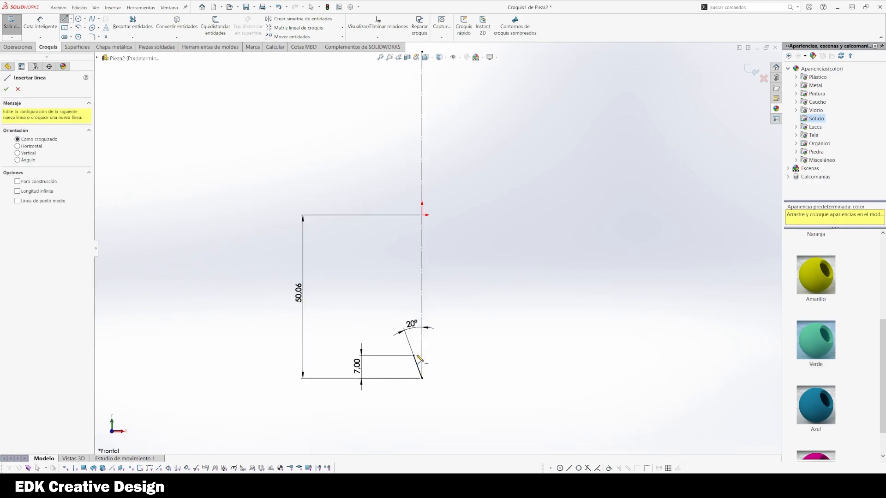
pyautogui.click(414, 356)
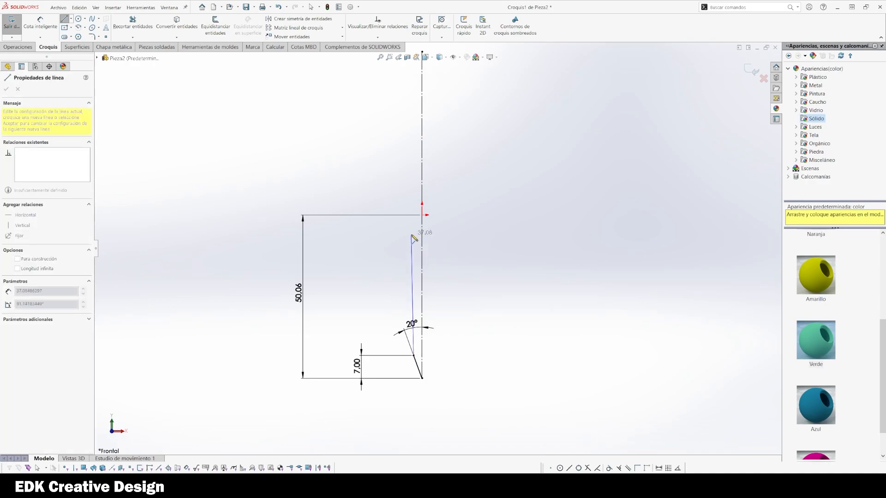
pyautogui.click(414, 216)
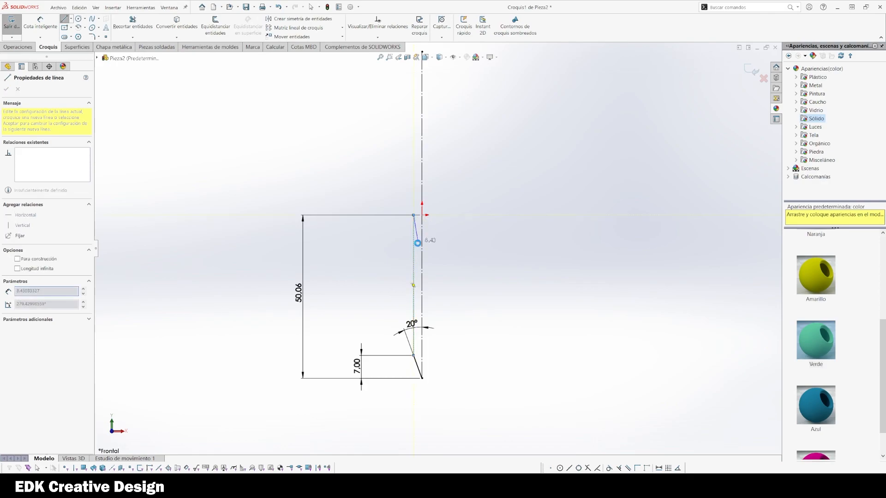
pyautogui.press('Escape')
# - Dimension the length of the new vertical line
pyautogui.click(414, 278)
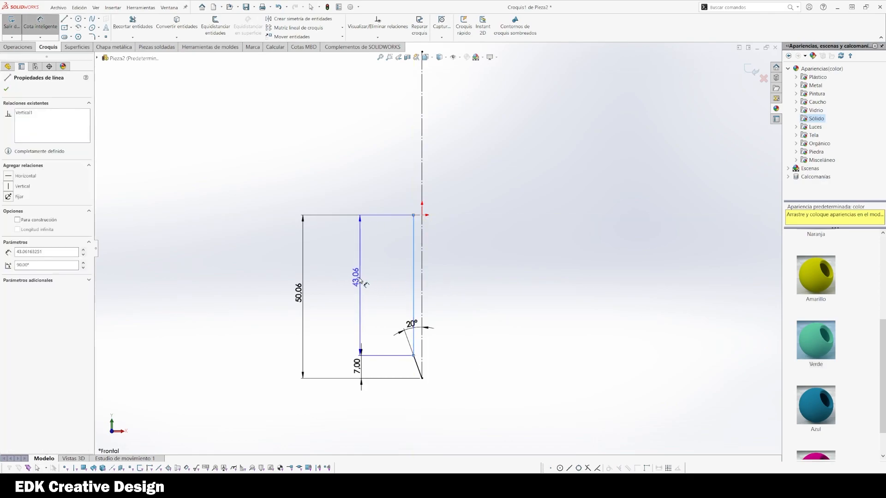
pyautogui.click(336, 284)
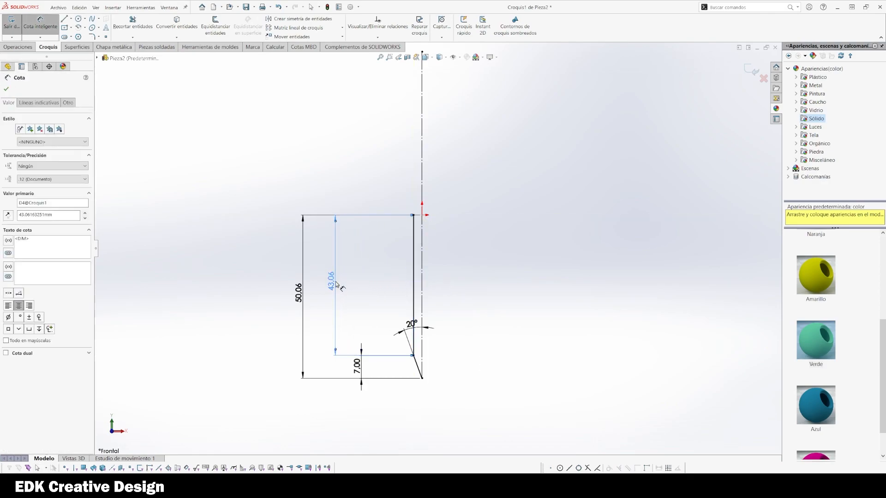
pyautogui.press('Escape')
# - Try to add a horizontal relation between the vertical line's upper end and the origin, and undo it
pyautogui.scroll(-2, 409, 245)
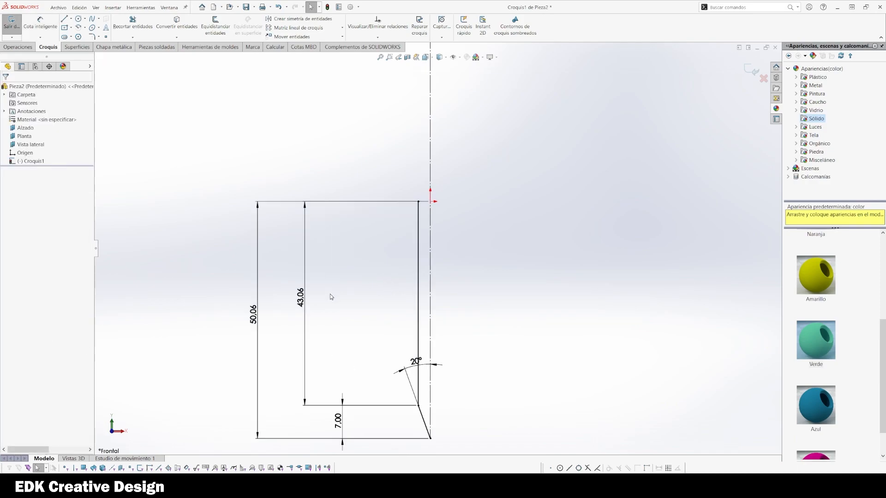
pyautogui.scroll(-3, 429, 198)
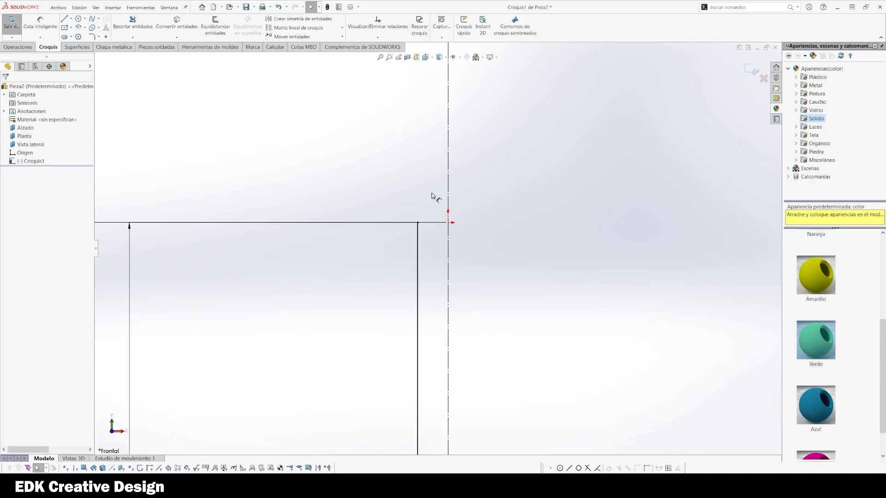
pyautogui.click(418, 223)
pyautogui.keyDown('ctrl'); pyautogui.click(450, 226); pyautogui.keyUp('ctrl')
pyautogui.click(470, 192)
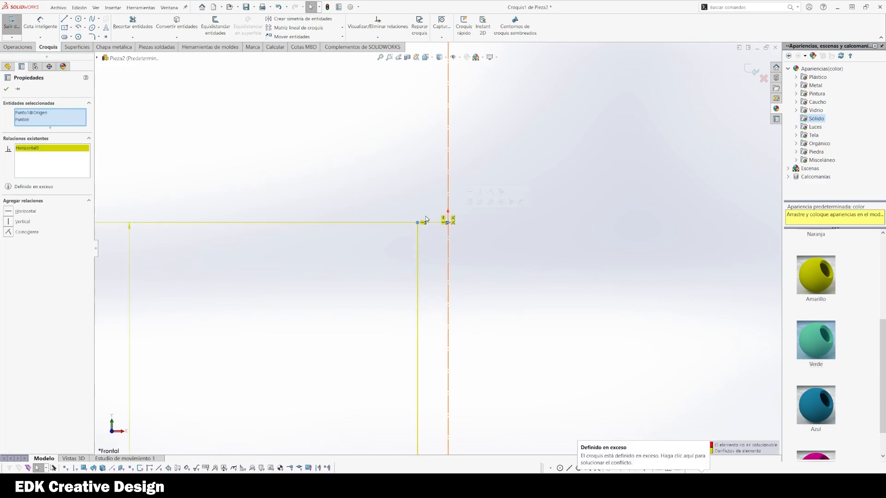
pyautogui.hotkey('ctrl', 'z')
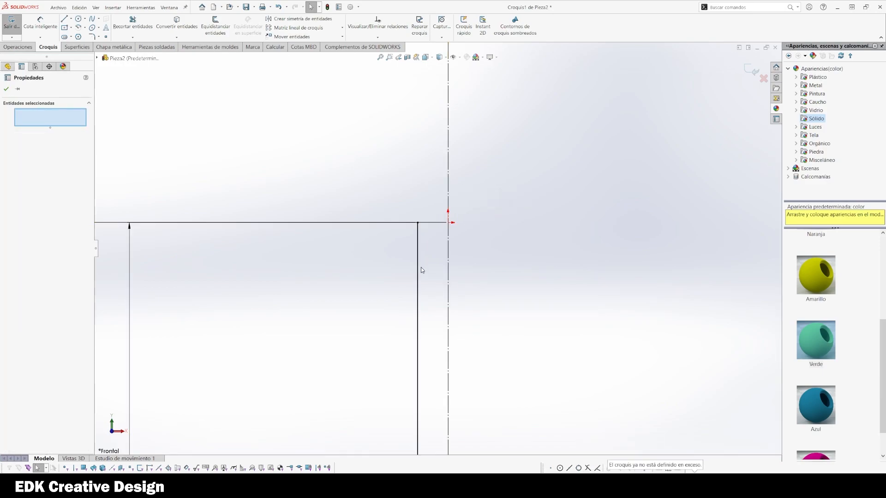
# - Delete the length dimension of the vertical profile line
pyautogui.click(418, 242)
pyautogui.scroll(1, 513, 289)
pyautogui.keyDown('ctrl'); pyautogui.moveTo(491, 321); pyautogui.dragTo(491, 198, button='middle'); pyautogui.keyUp('ctrl')
pyautogui.click(455, 177)
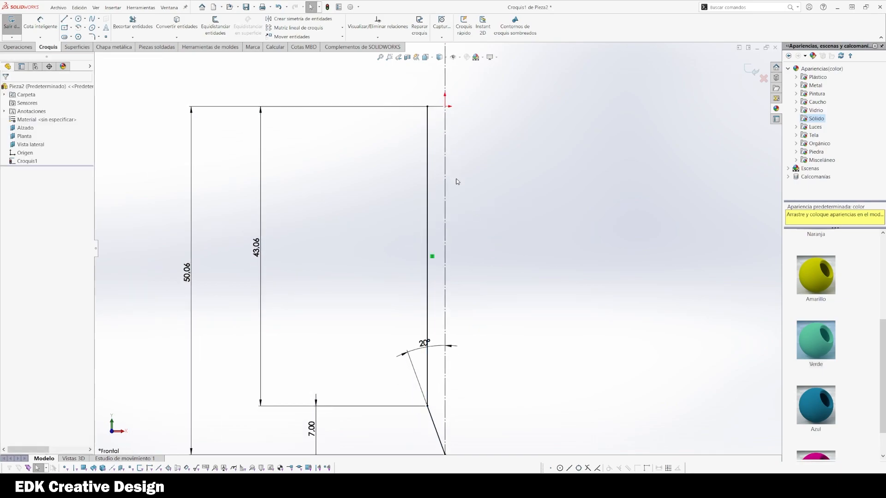
pyautogui.doubleClick(257, 246)
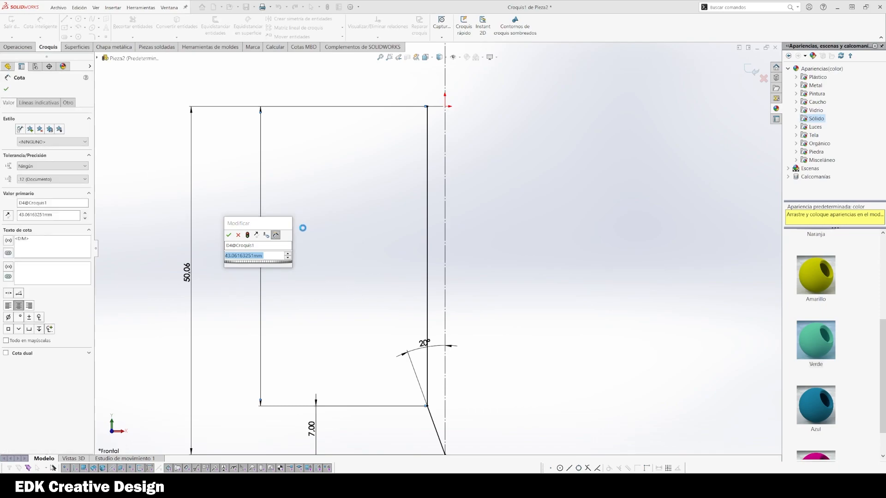
pyautogui.press('Return')
pyautogui.click(250, 265)
pyautogui.press('Delete')
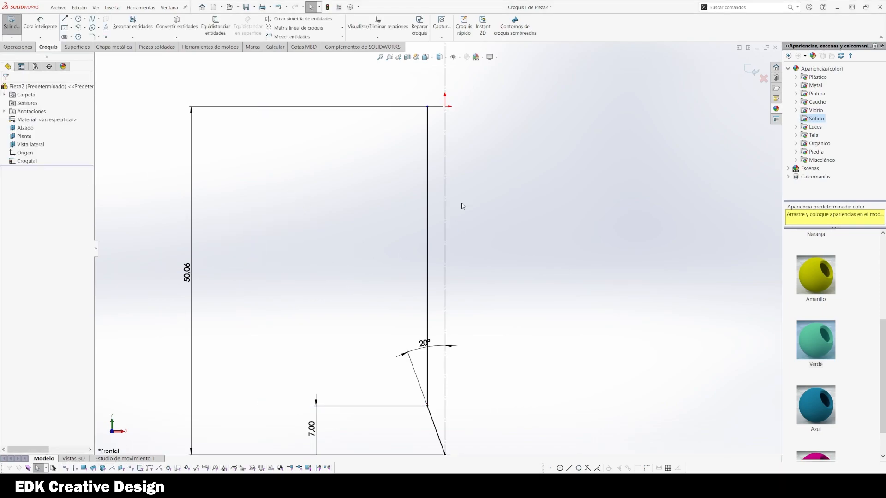
# - Add a horizontal relation between the vertical profile line's upper end and the origin
pyautogui.click(427, 107)
pyautogui.keyDown('ctrl'); pyautogui.click(445, 107); pyautogui.keyUp('ctrl')
pyautogui.click(473, 198)
# - Try to dimension the distance between the vertical profile line and the centerline, and delete that dimension
pyautogui.press('f')
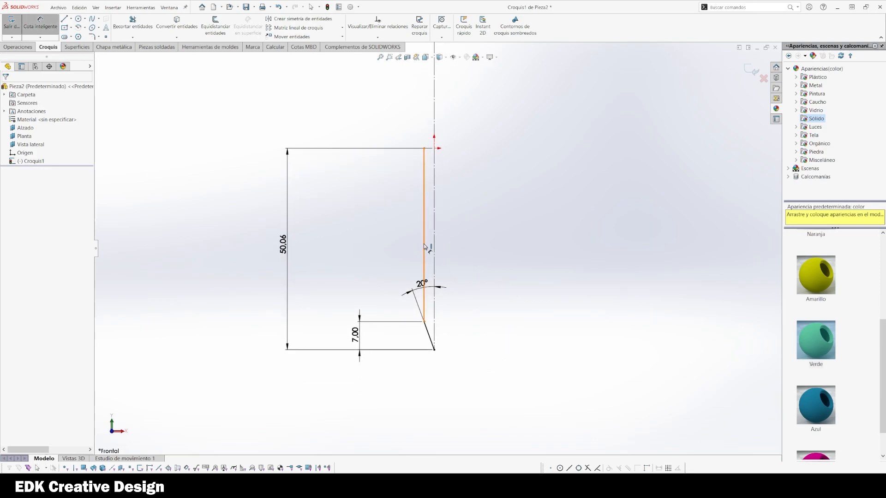
pyautogui.click(424, 248)
pyautogui.click(434, 237)
pyautogui.click(402, 393)
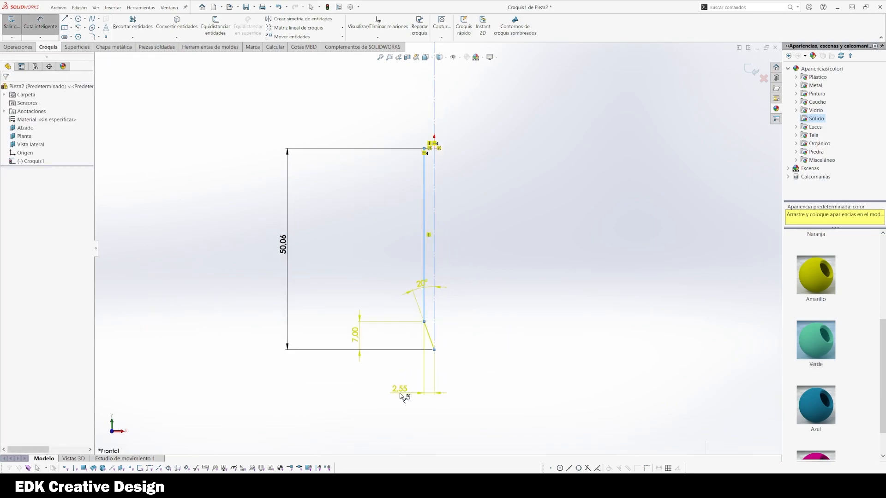
pyautogui.press('Escape')
pyautogui.click(400, 390)
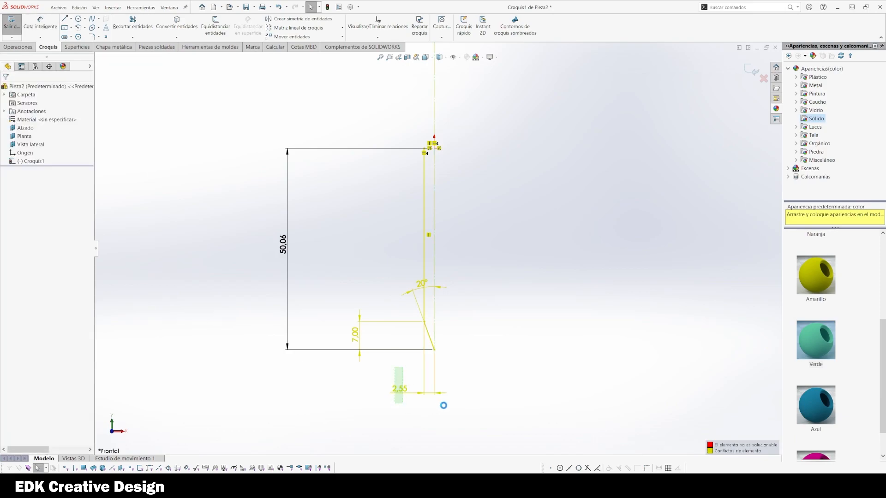
pyautogui.press('Delete')
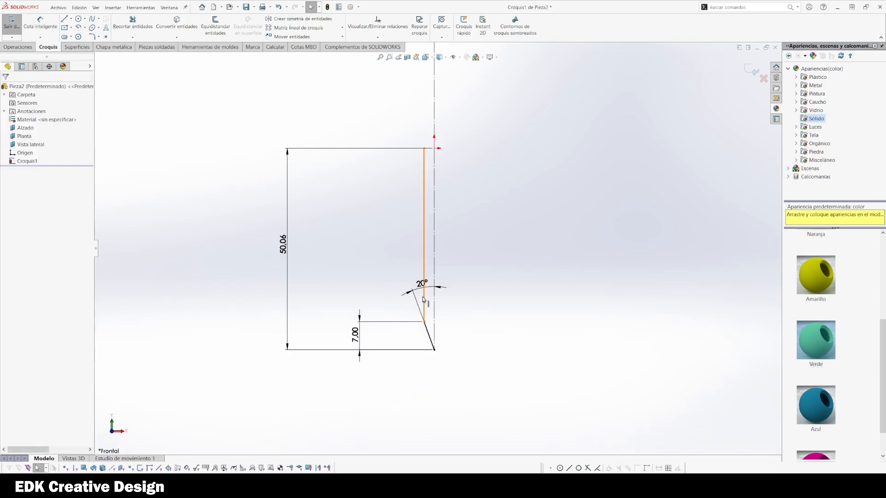
# - Move the 20° angle dimension outward, clear of the vertical profile line
pyautogui.moveTo(422, 284); pyautogui.dragTo(405, 269)
pyautogui.click(455, 255)
pyautogui.scroll(1, 442, 250)
pyautogui.keyDown('ctrl'); pyautogui.moveTo(441, 251); pyautogui.dragTo(425, 331, button='middle'); pyautogui.keyUp('ctrl')
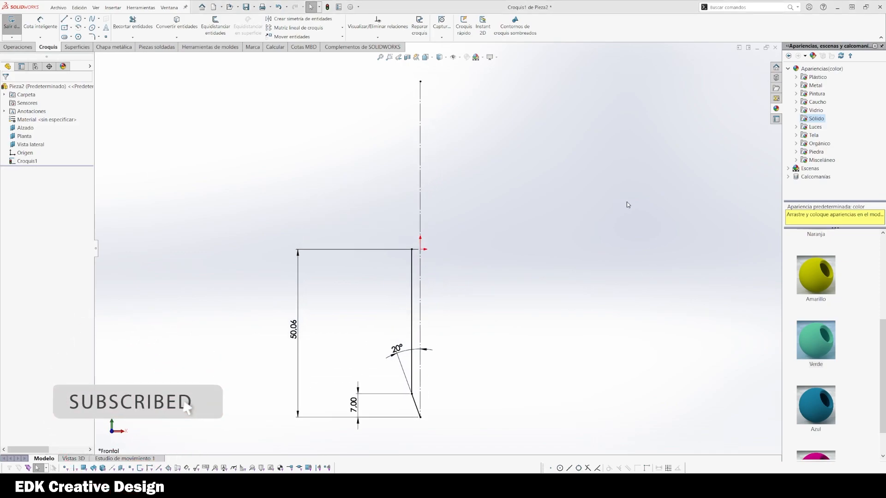
pyautogui.press('l')
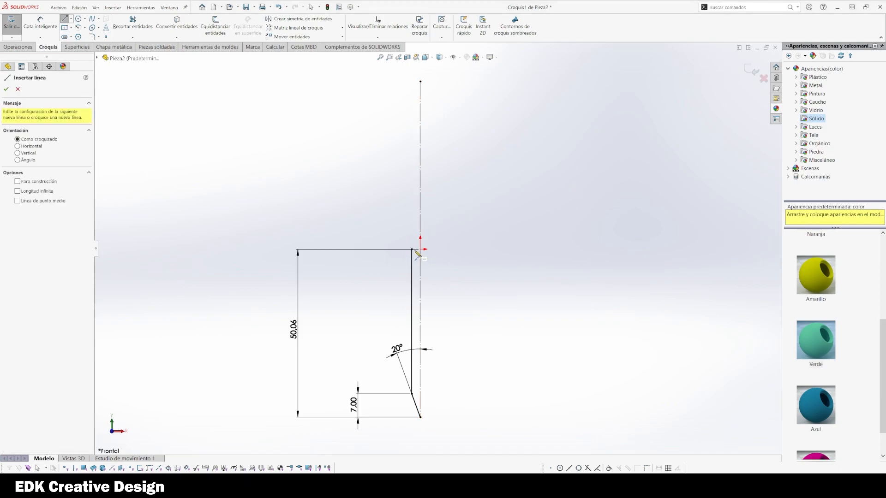
pyautogui.click(412, 250)
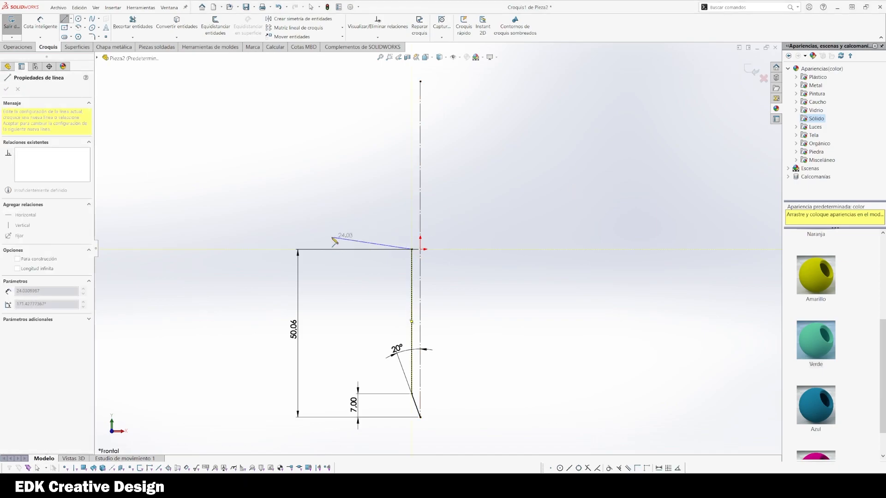
pyautogui.press('Escape')
# - Move the overall height dimension to the opposite side of the centerline, and draw a horizontal line about 23 mm outward from the vertical line's upper end
pyautogui.moveTo(294, 329); pyautogui.dragTo(444, 325)
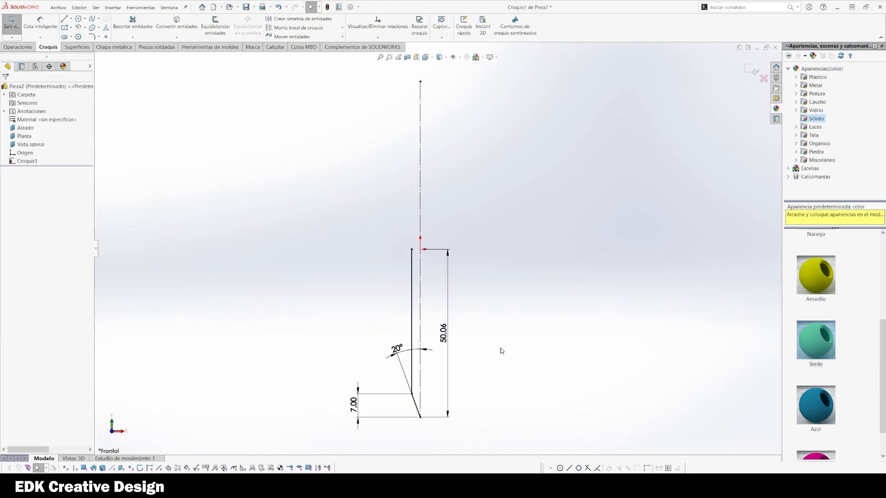
pyautogui.press('l')
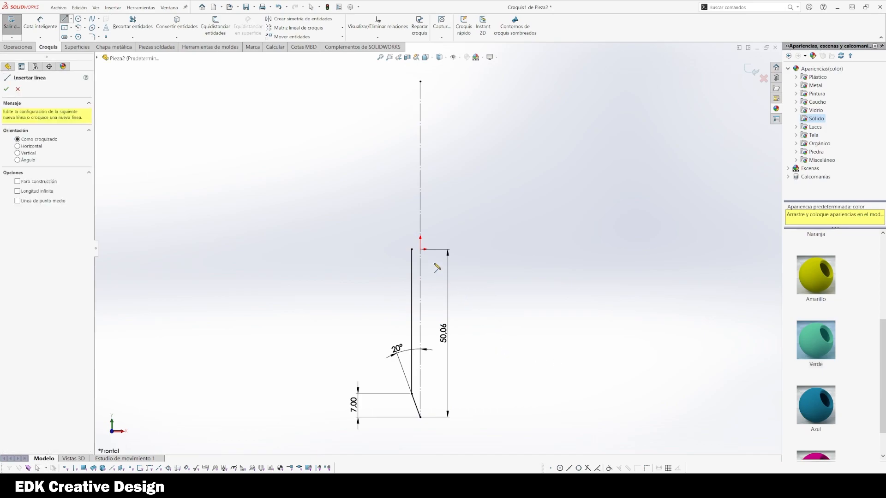
pyautogui.click(412, 249)
pyautogui.click(336, 249)
pyautogui.press('Escape')
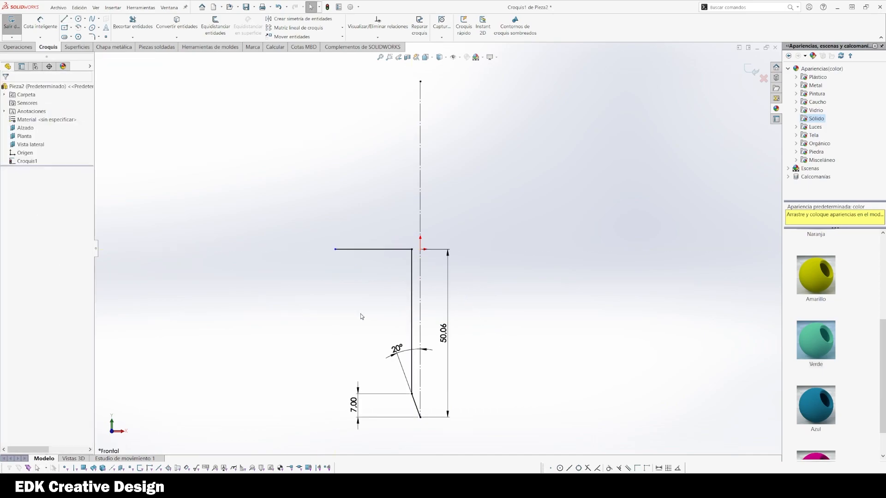
# - Dimension the horizontal line's length below it and set it to 22.5 mm
pyautogui.press('d')
pyautogui.click(371, 250)
pyautogui.click(371, 283)
pyautogui.press('Escape')
pyautogui.doubleClick(372, 281)
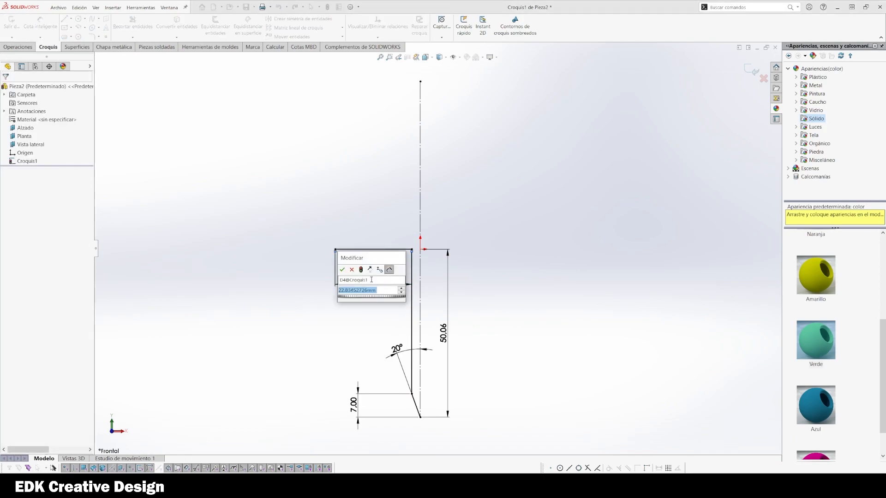
pyautogui.write('22.5')
pyautogui.press('Return')
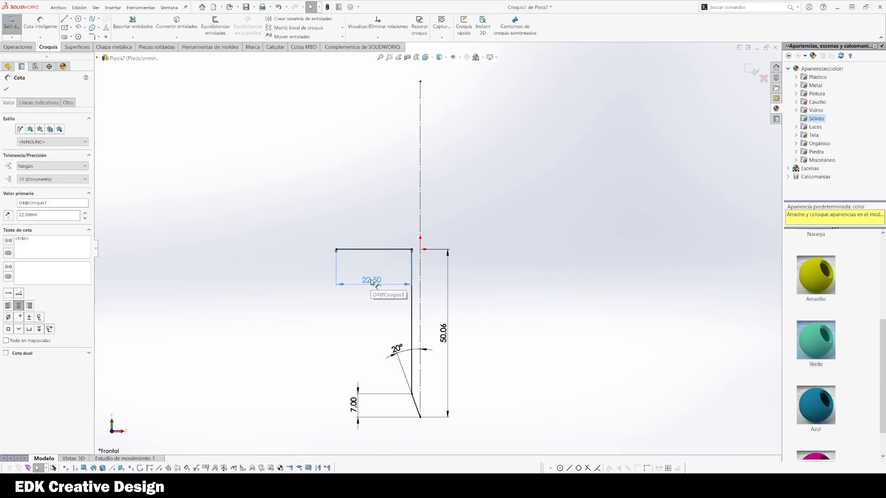
pyautogui.press('Escape')
pyautogui.press('l')
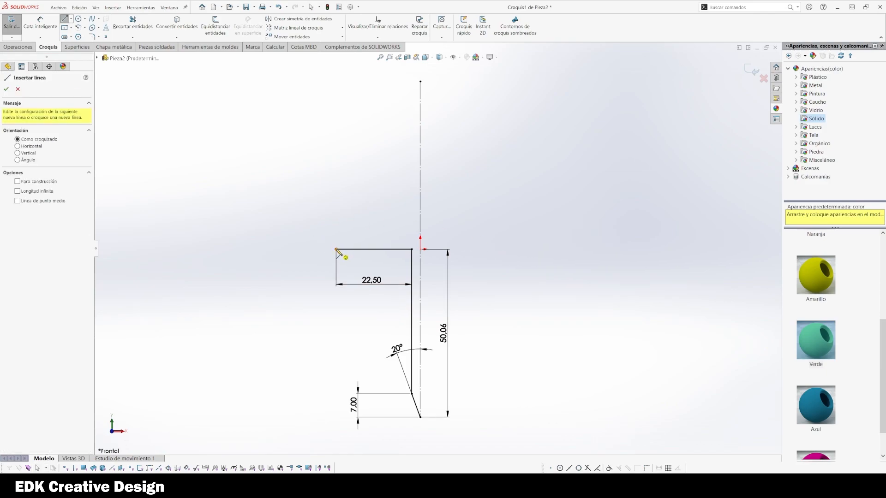
pyautogui.click(373, 249)
pyautogui.press('Escape')
# - Sketch a circle centered on the horizontal line's midpoint and passing through its outer endpoint, with radius 11.25 mm
pyautogui.moveTo(272, 200)
pyautogui.mouseDown(button='right')
pyautogui.moveTo(271, 215)
pyautogui.moveTo(312, 199)
pyautogui.mouseUp(button='right')
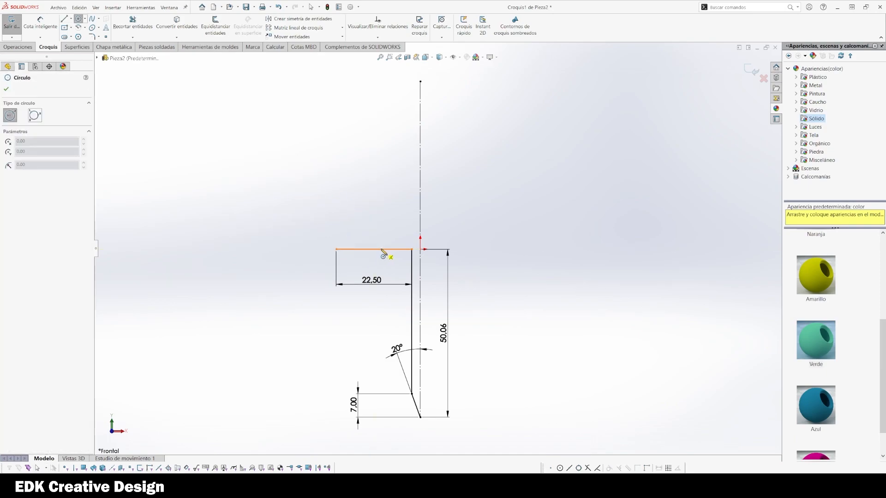
pyautogui.click(373, 250)
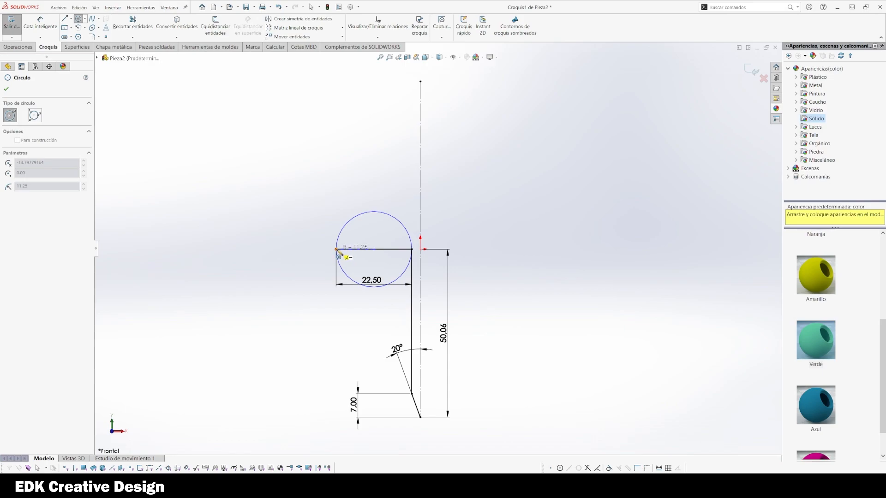
pyautogui.click(336, 250)
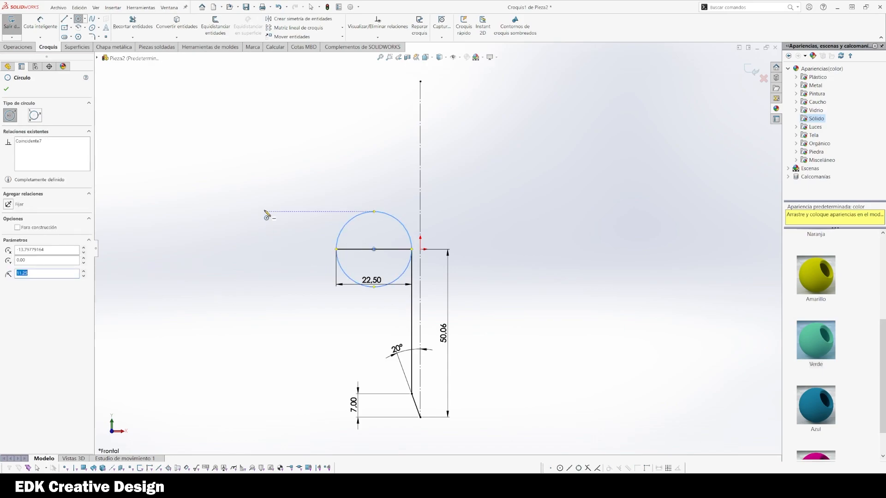
pyautogui.press('Escape')
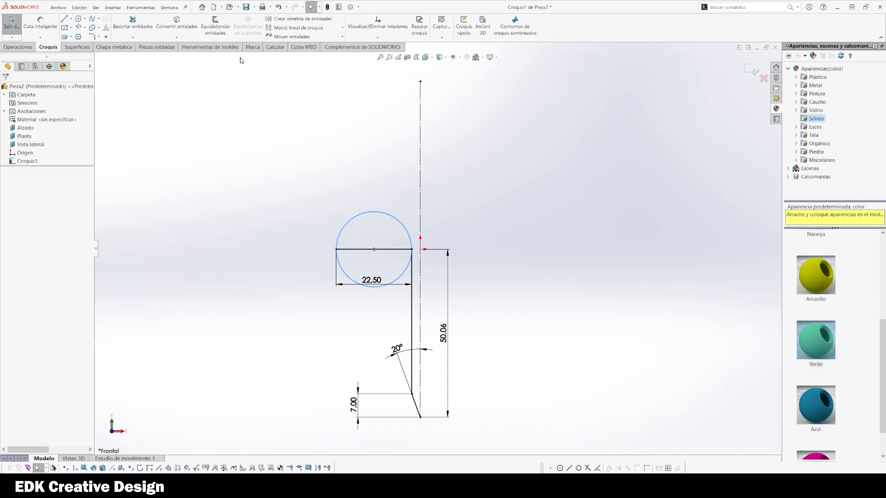
# - Move the 22.50 dimension farther below the circle, and trim away the circle's lower half
pyautogui.moveTo(372, 280)
pyautogui.mouseDown()
pyautogui.moveTo(372, 305)
pyautogui.moveTo(363, 282)
pyautogui.moveTo(376, 291)
pyautogui.mouseUp()
pyautogui.click(154, 84)
pyautogui.click(134, 37)
pyautogui.click(133, 22)
pyautogui.press('Escape')
# - Split the half circle with a vertical line from its center to its top, and trim away the inner quarter arc and that line
pyautogui.press('l')
pyautogui.click(374, 249)
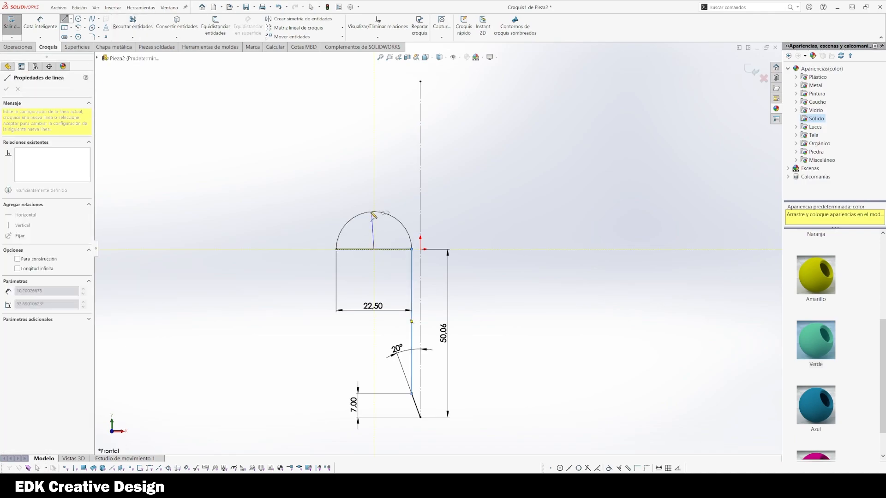
pyautogui.click(374, 212)
pyautogui.press('Escape')
pyautogui.click(133, 23)
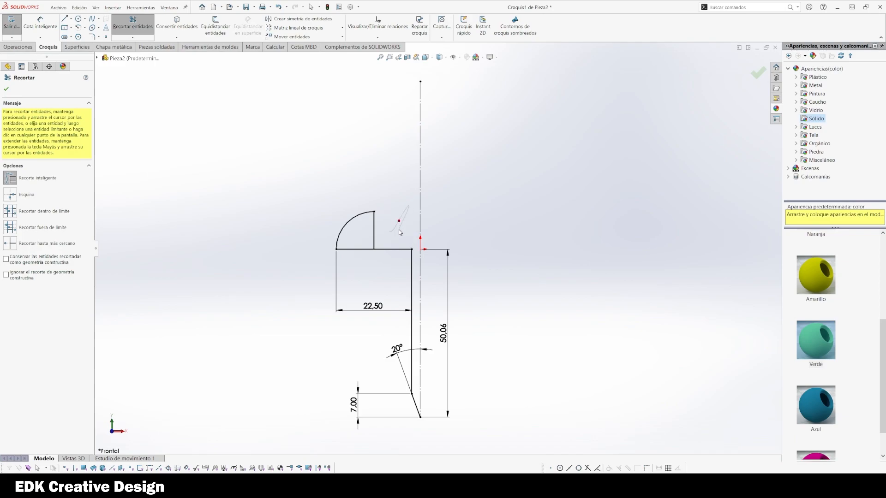
pyautogui.press('Escape')
# - Draw a line about 29 mm long from the quarter arc's upper end, slanting up toward the centerline
pyautogui.keyDown('ctrl'); pyautogui.moveTo(393, 220); pyautogui.dragTo(384, 246, button='middle'); pyautogui.keyUp('ctrl')
pyautogui.press('l')
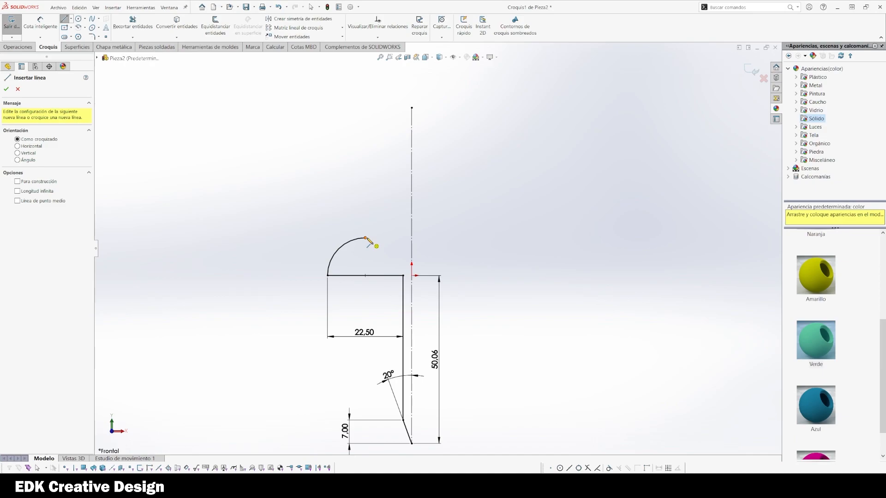
pyautogui.click(366, 238)
pyautogui.scroll(3, 362, 268)
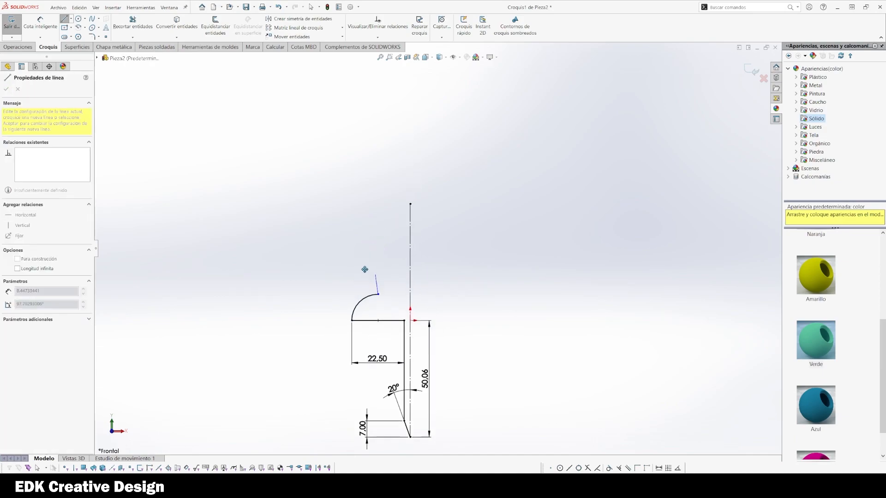
pyautogui.click(391, 230)
pyautogui.press('Escape')
pyautogui.scroll(3, 374, 295)
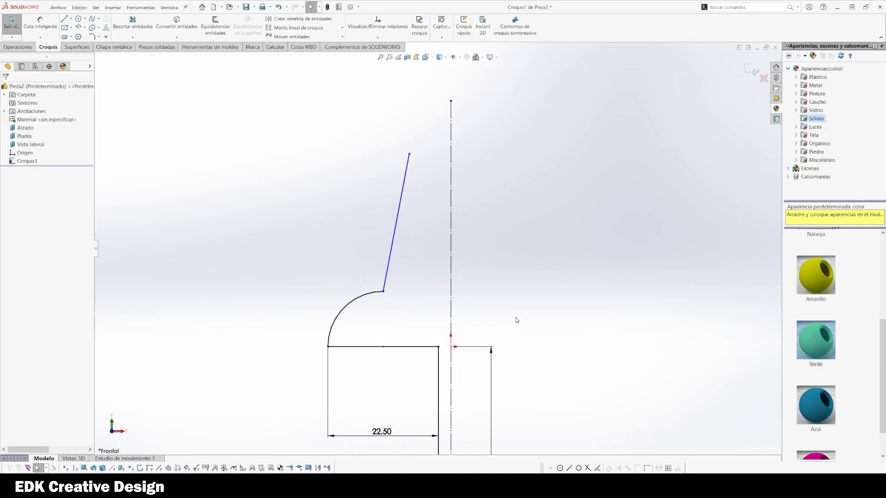
# - Dimension the angle between the slanted line and the centerline and set it to 12°
pyautogui.click(384, 284)
pyautogui.click(451, 263)
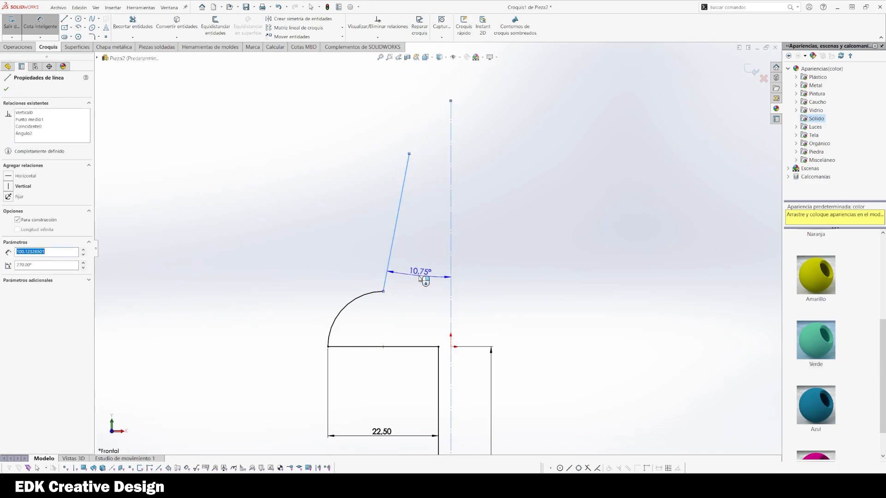
pyautogui.click(420, 277)
pyautogui.write('12')
pyautogui.press('Return')
pyautogui.press('Escape')
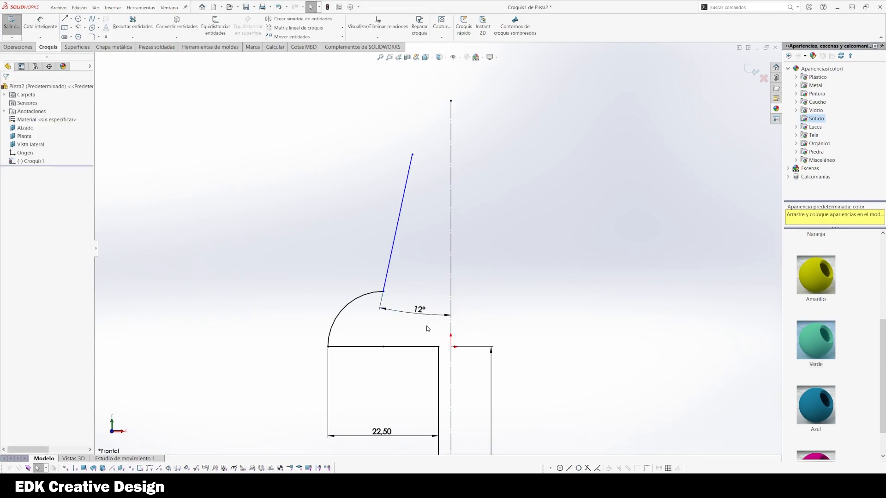
# - Set the slanted line's angle to the centerline to 8°, and place that dimension above the line's upper end
pyautogui.scroll(-3, 385, 310)
pyautogui.scroll(3, 447, 307)
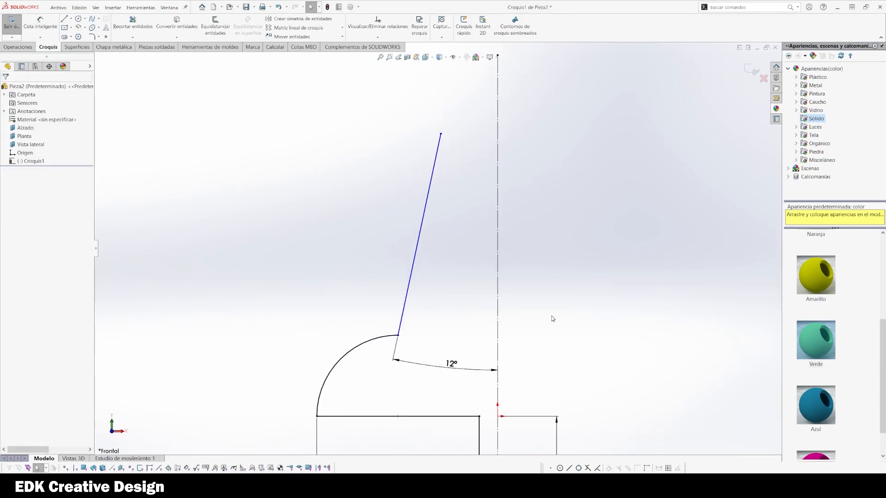
pyautogui.doubleClick(452, 363)
pyautogui.write('8')
pyautogui.press('Return')
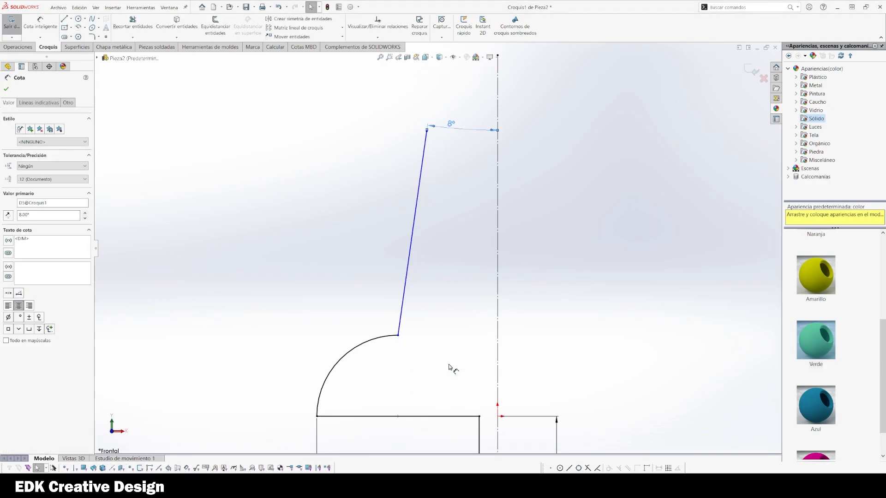
pyautogui.press('Escape')
pyautogui.moveTo(455, 130); pyautogui.dragTo(464, 116)
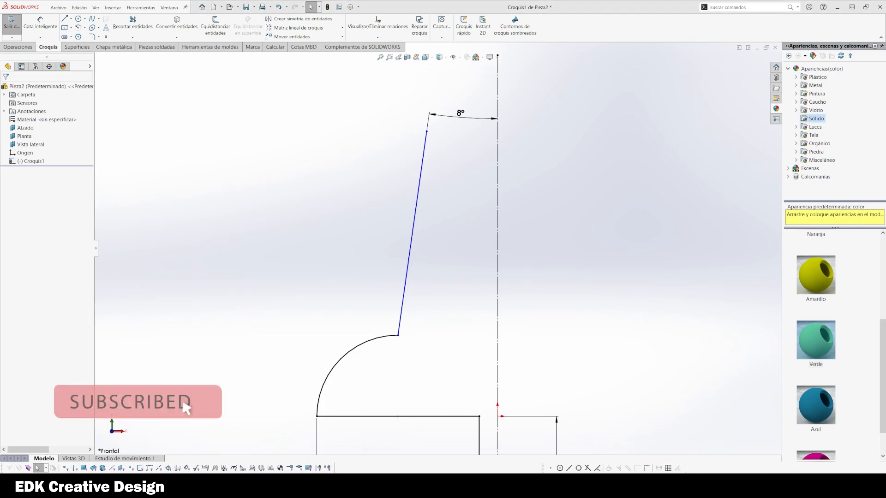
# - Dimension the slanted line's length on its outer side and set it to 28.5 mm
pyautogui.scroll(1, 517, 207)
pyautogui.keyDown('ctrl'); pyautogui.moveTo(493, 199); pyautogui.dragTo(494, 299, button='middle'); pyautogui.keyUp('ctrl')
pyautogui.press('d')
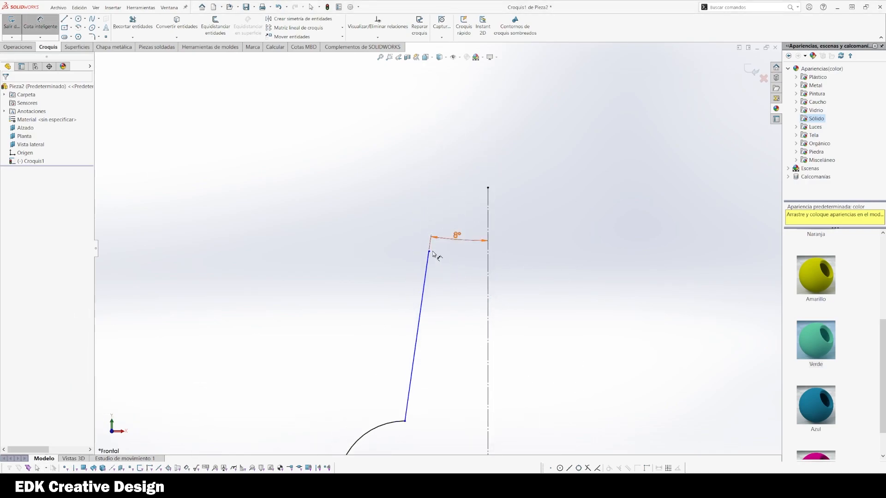
pyautogui.click(424, 286)
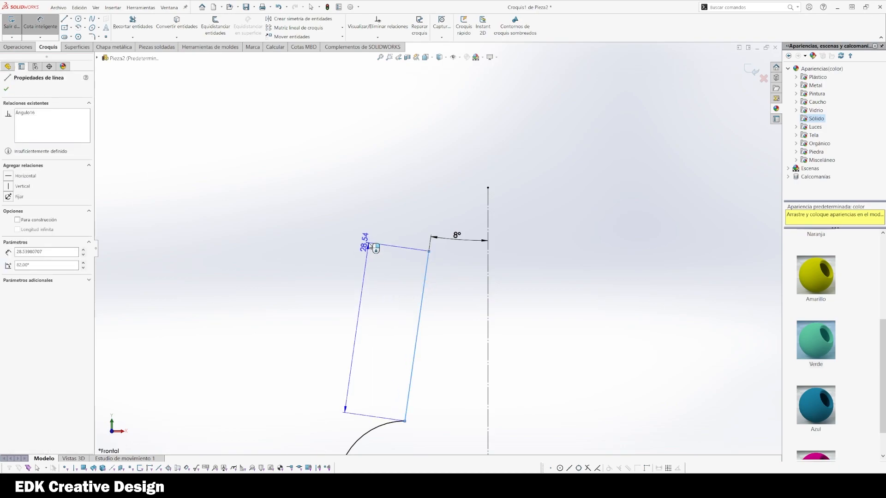
pyautogui.click(370, 243)
pyautogui.write('28.5')
pyautogui.press('Return')
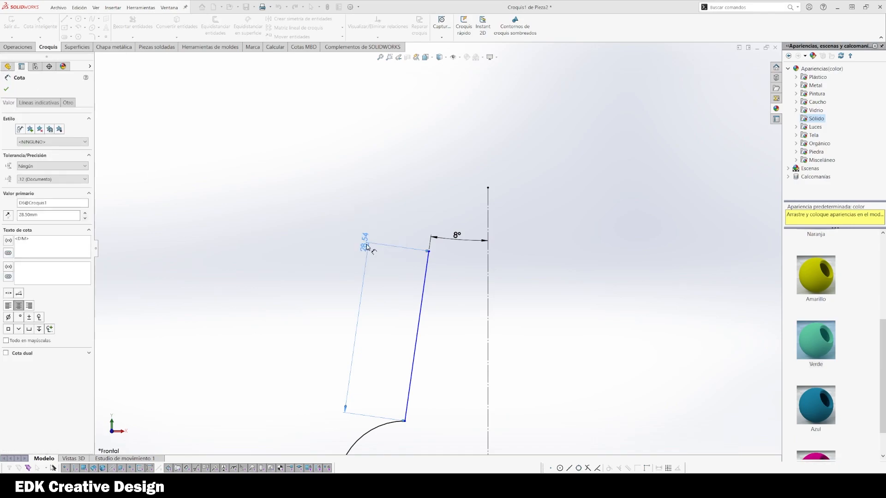
pyautogui.press('Escape')
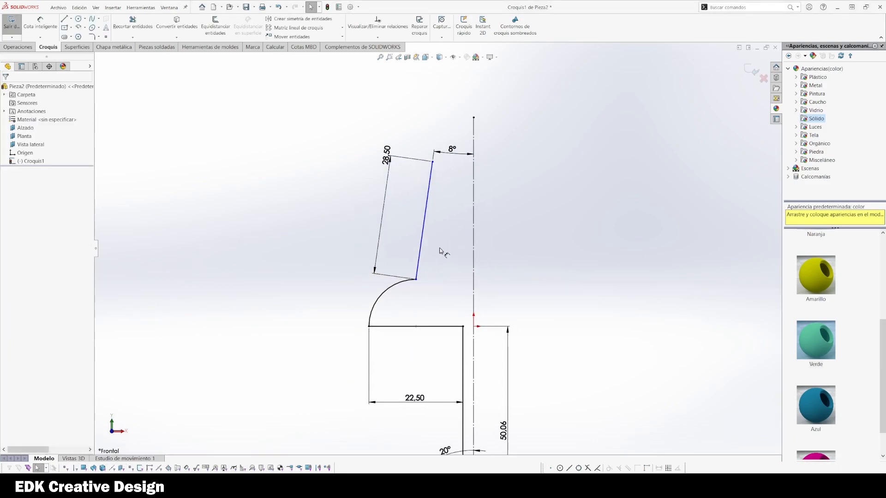
# - Dimension the distance between the slanted line and the origin, placing it just above the horizontal line
pyautogui.press('d')
pyautogui.click(419, 263)
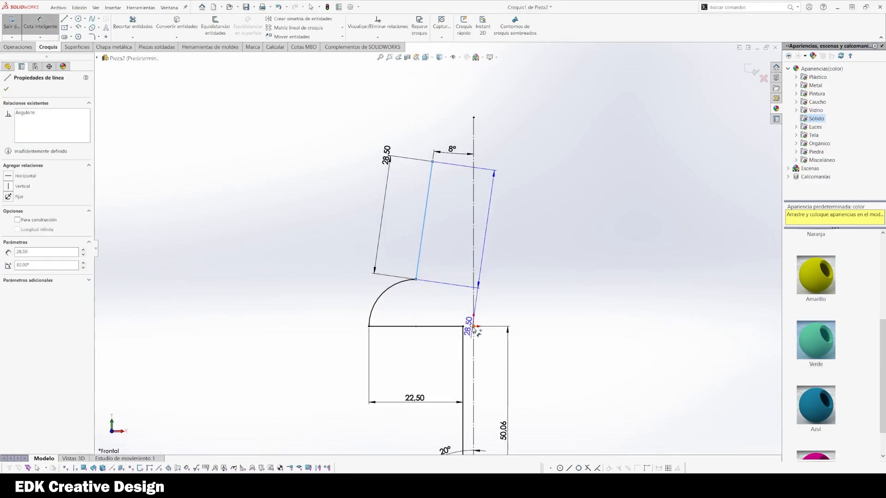
pyautogui.click(474, 327)
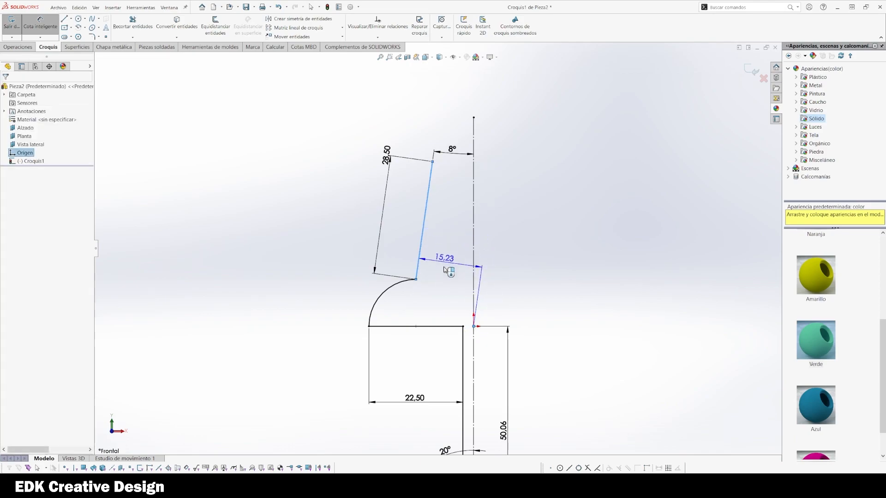
pyautogui.click(439, 308)
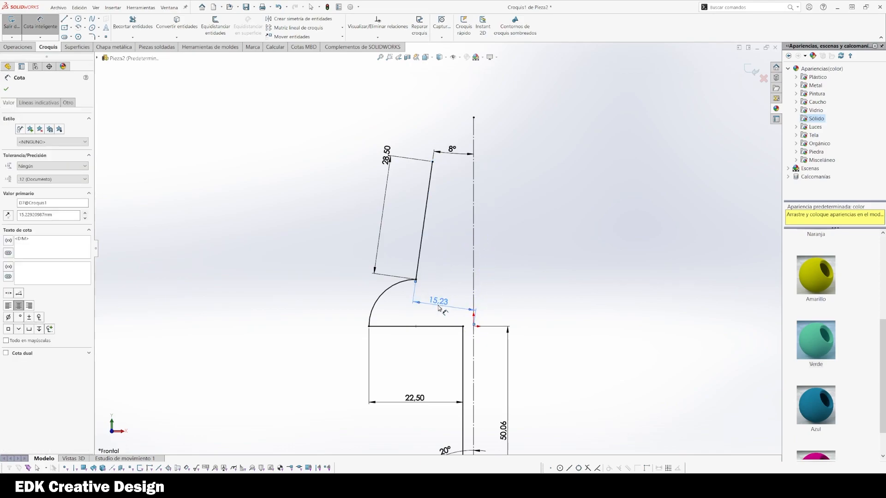
pyautogui.press('Escape')
pyautogui.scroll(2, 568, 234)
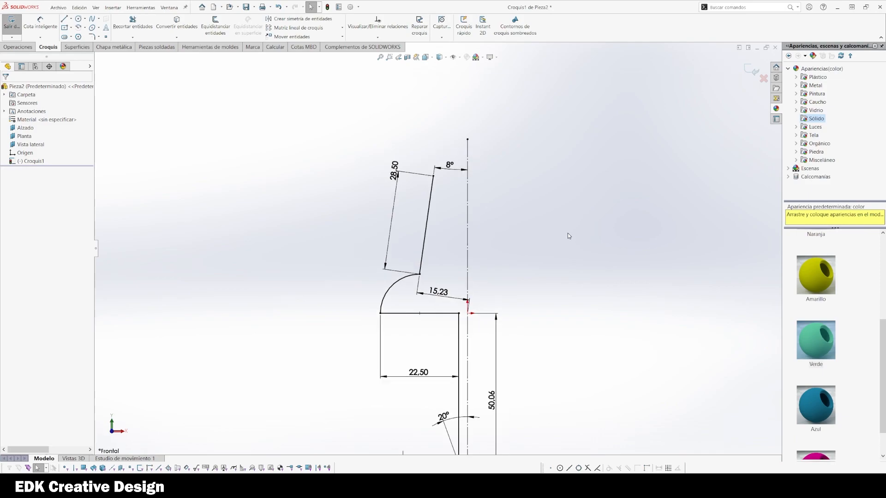
pyautogui.moveTo(492, 258); pyautogui.dragTo(608, 226, button='right')
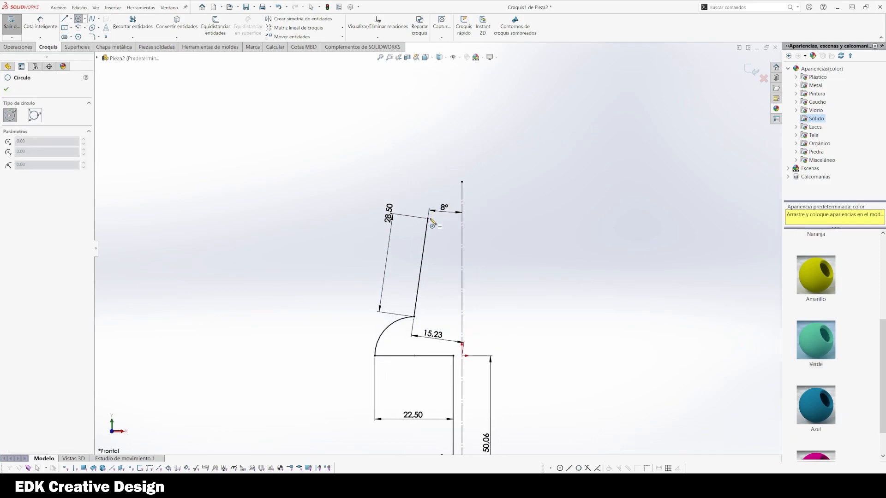
pyautogui.click(462, 219)
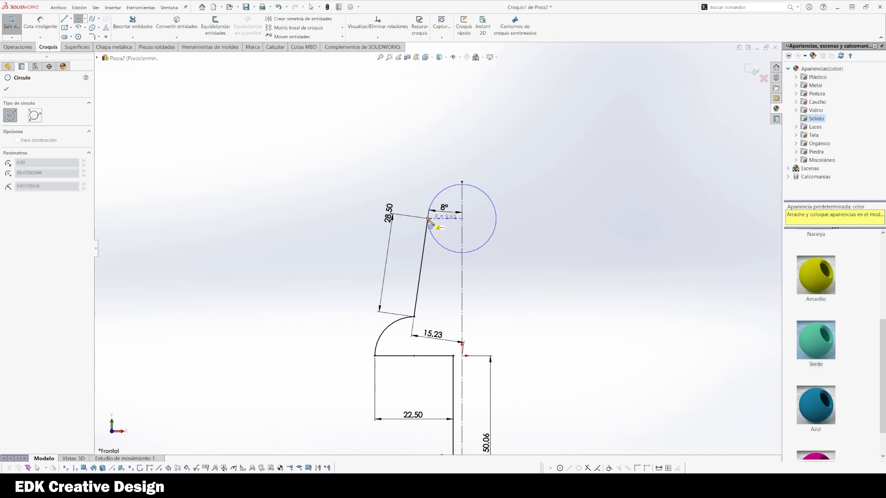
pyautogui.press('Escape')
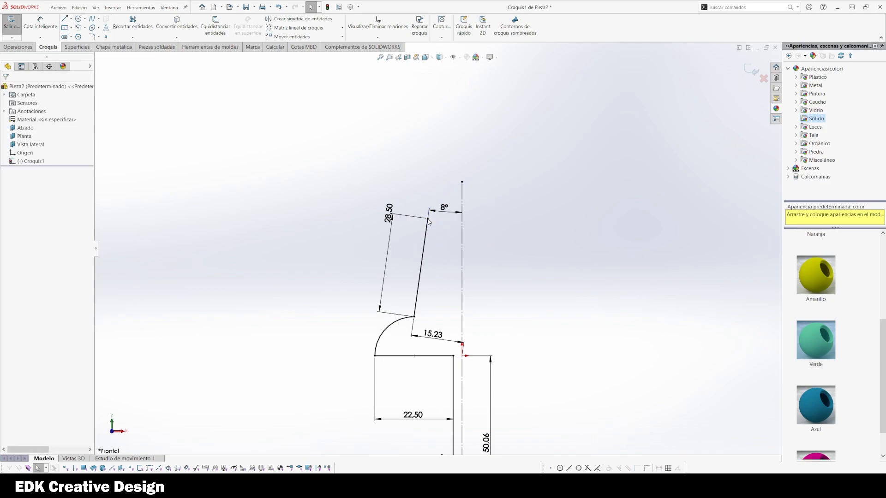
# - Draw a circle centered on the centerline's upper end and passing through the upper end of the slanted line
pyautogui.moveTo(491, 212); pyautogui.dragTo(590, 201, button='right')
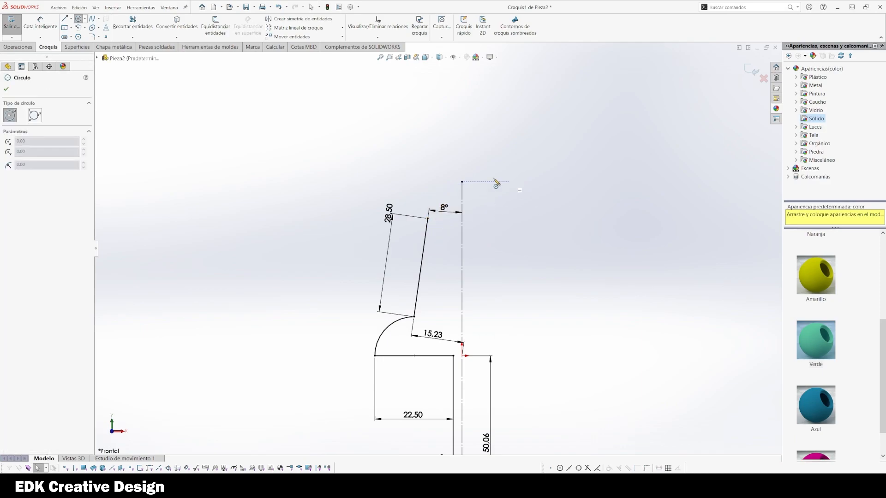
pyautogui.click(461, 182)
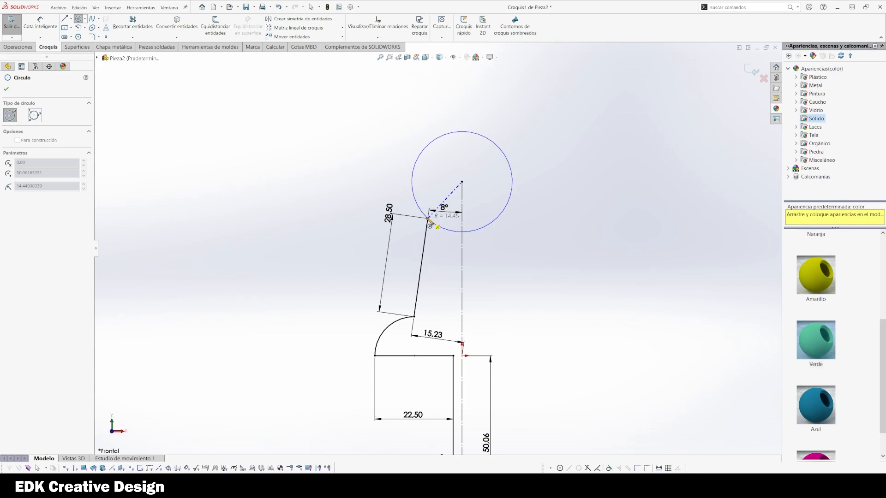
pyautogui.click(427, 220)
pyautogui.press('Escape')
# - Draw a horizontal line from the circle's outermost point on the profile side to the circle's center
pyautogui.press('l')
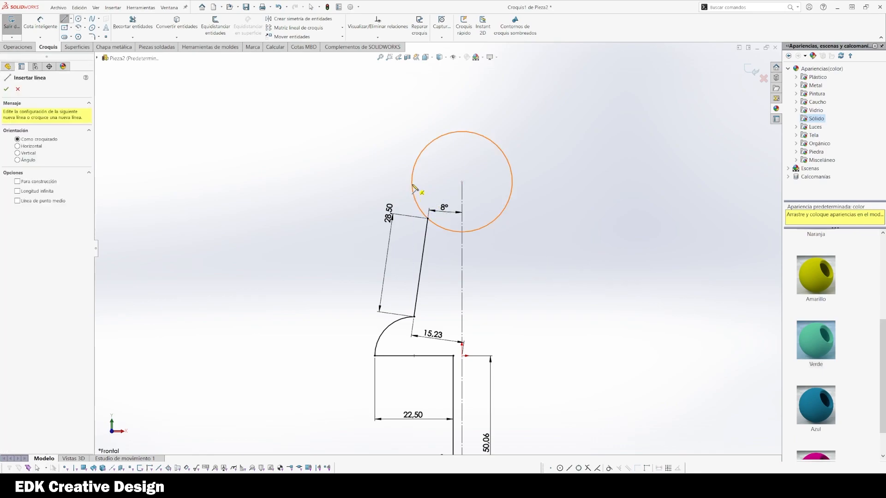
pyautogui.click(412, 181)
pyautogui.click(462, 182)
pyautogui.press('Escape')
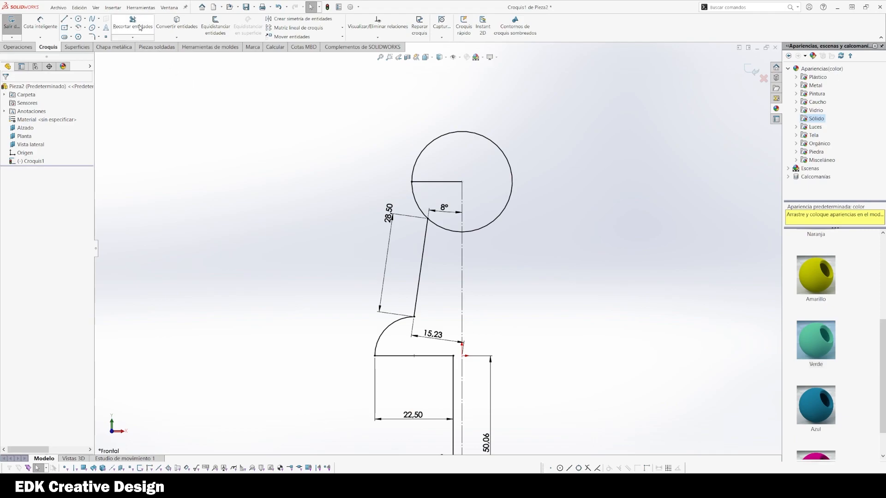
# - Trim the circle, keeping only the arc between the horizontal line's outer end and the slanted line's upper end
pyautogui.click(139, 27)
pyautogui.moveTo(485, 107); pyautogui.dragTo(494, 154)
pyautogui.scroll(-3, 450, 218)
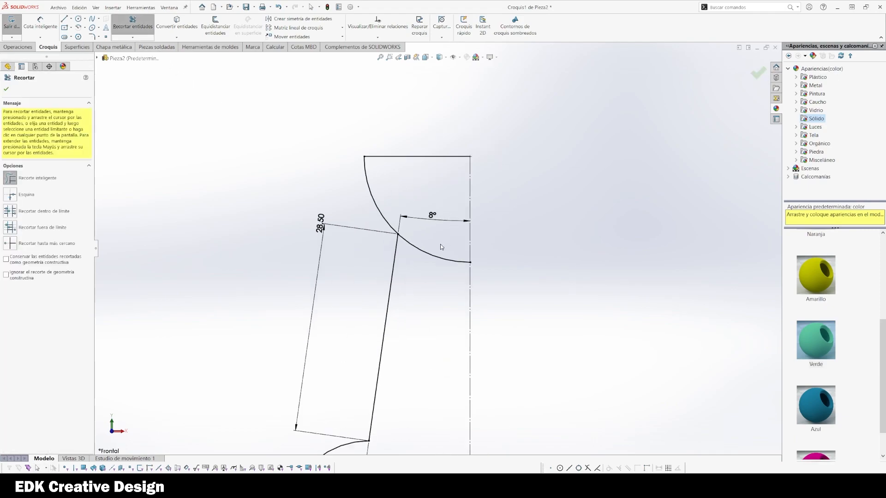
pyautogui.press('Escape')
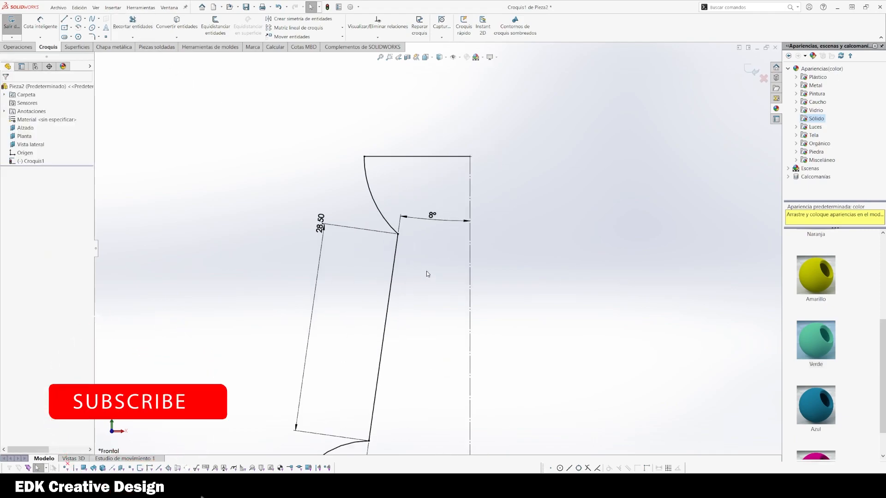
# - Try to dimension the length of the head's horizontal line, placing the dimension above it
pyautogui.scroll(4, 426, 270)
pyautogui.scroll(3, 427, 271)
pyautogui.keyDown('ctrl'); pyautogui.moveTo(440, 334); pyautogui.dragTo(428, 279, button='middle'); pyautogui.keyUp('ctrl')
pyautogui.scroll(-4, 428, 279)
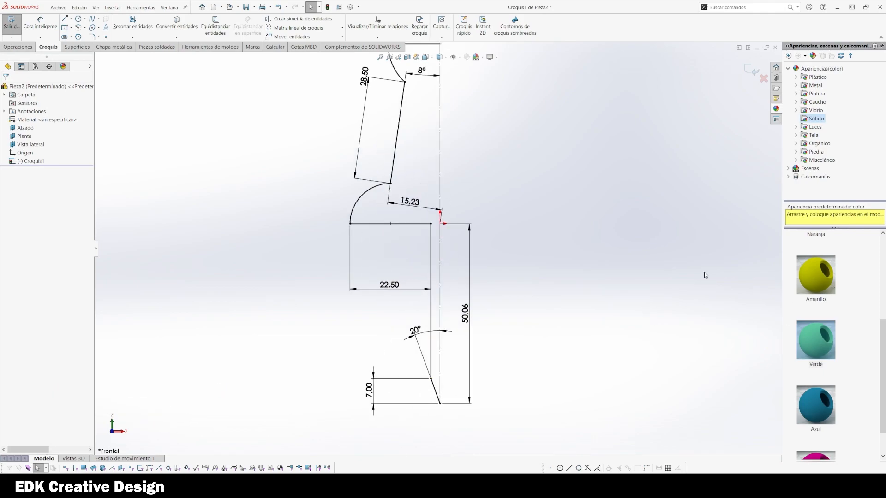
pyautogui.scroll(2, 502, 208)
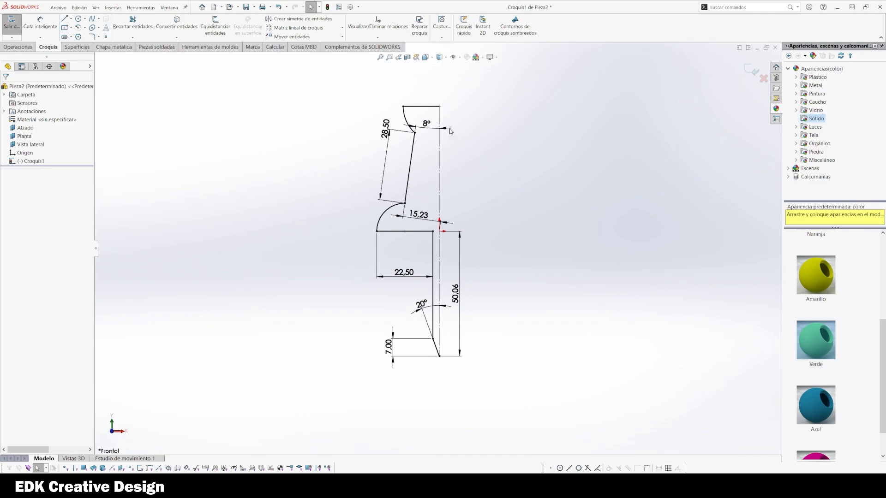
pyautogui.scroll(-3, 450, 132)
pyautogui.click(395, 113)
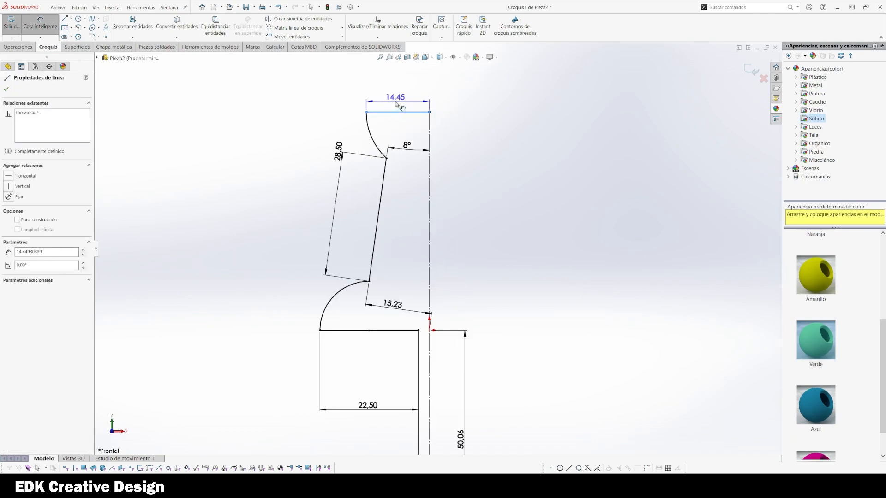
pyautogui.click(396, 98)
pyautogui.press('Escape')
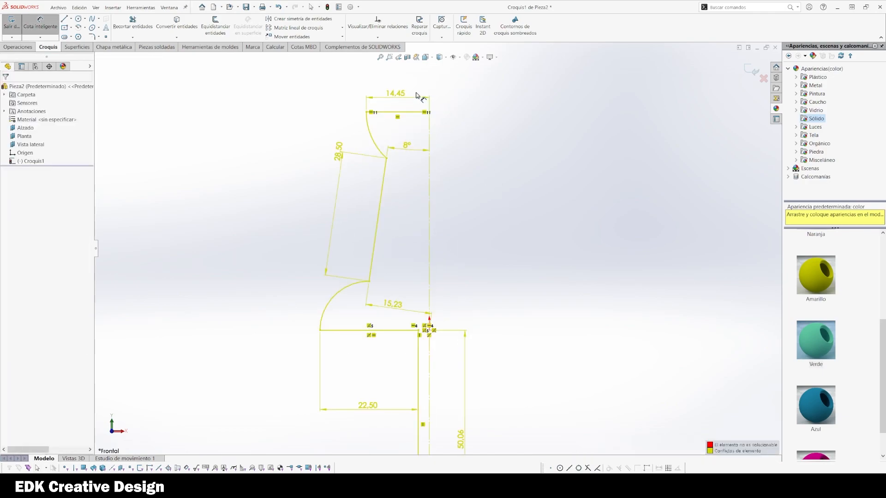
pyautogui.press('Escape')
pyautogui.click(396, 93)
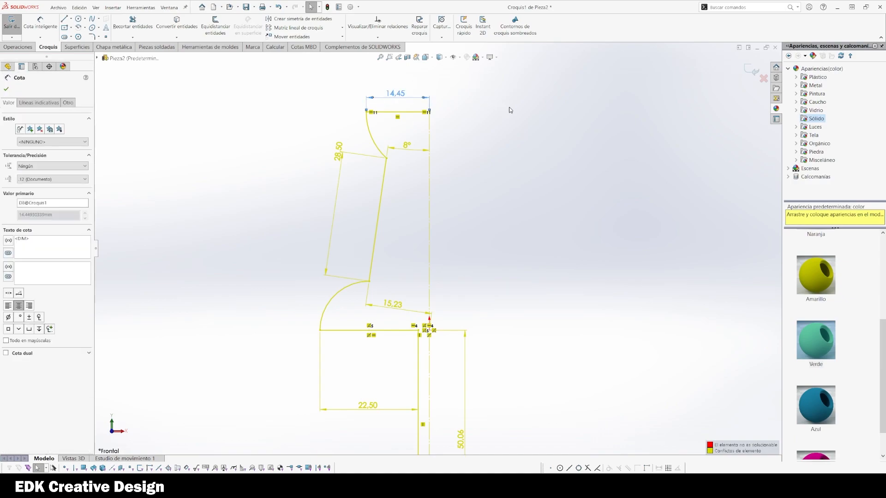
pyautogui.press('Delete')
# - Reposition the 8° angle and 28.5 mm length dimensions near the middle of the slanted line
pyautogui.moveTo(408, 150); pyautogui.dragTo(404, 211)
pyautogui.click(505, 275)
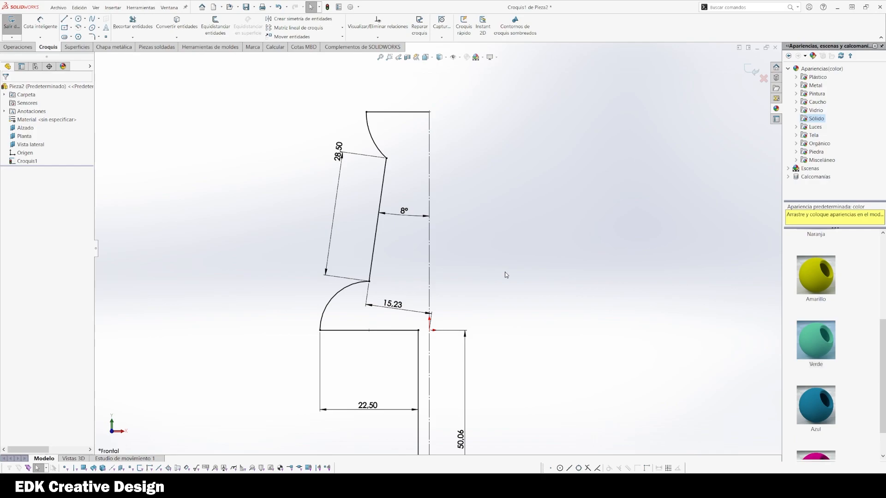
pyautogui.moveTo(339, 153); pyautogui.dragTo(331, 226)
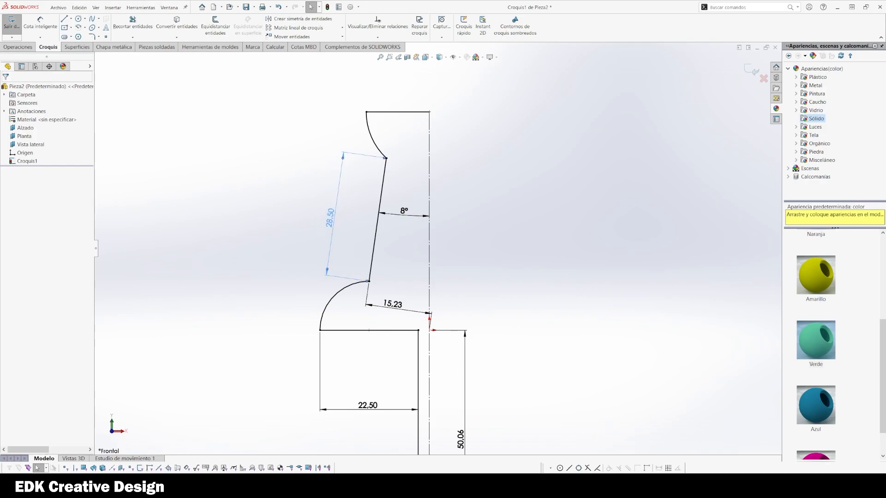
# - Revolve the profile 360° around the vertical centerline as a solid, letting the open sketch be closed automatically
pyautogui.scroll(3, 470, 282)
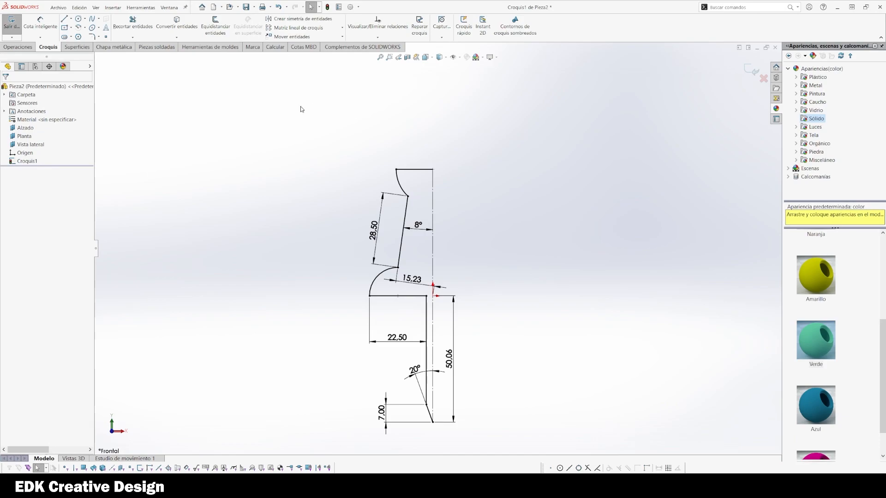
pyautogui.click(23, 47)
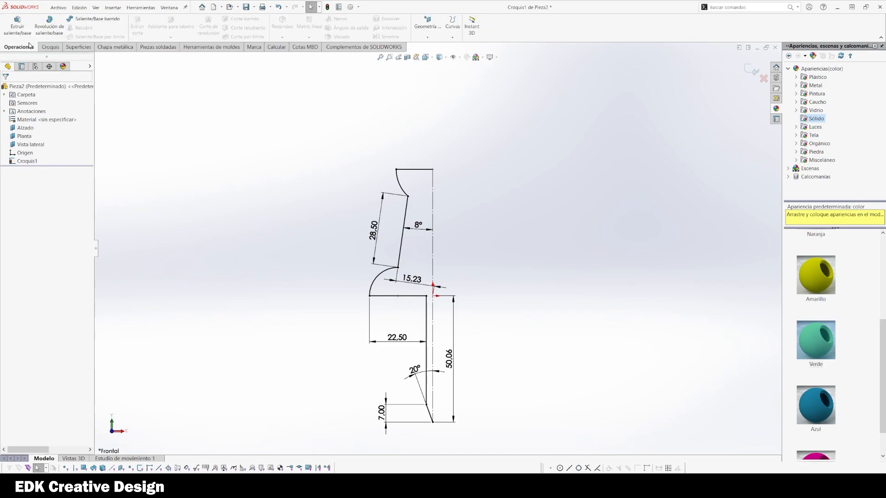
pyautogui.click(49, 26)
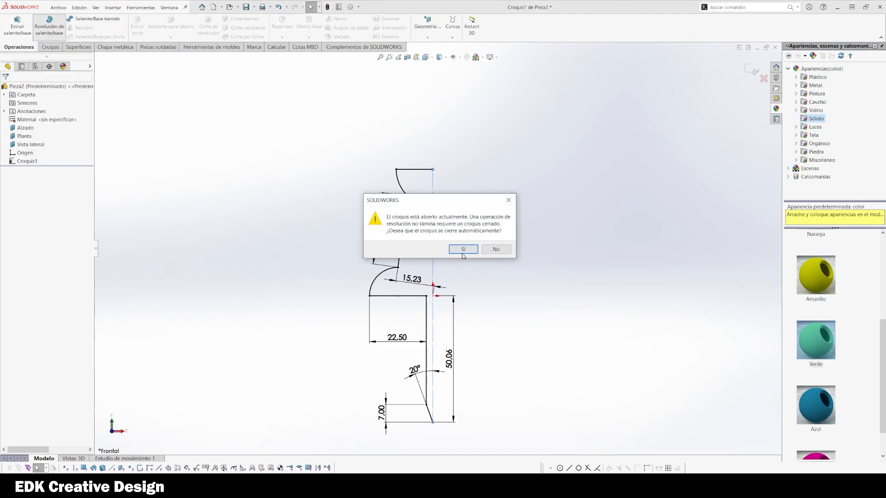
pyautogui.click(463, 250)
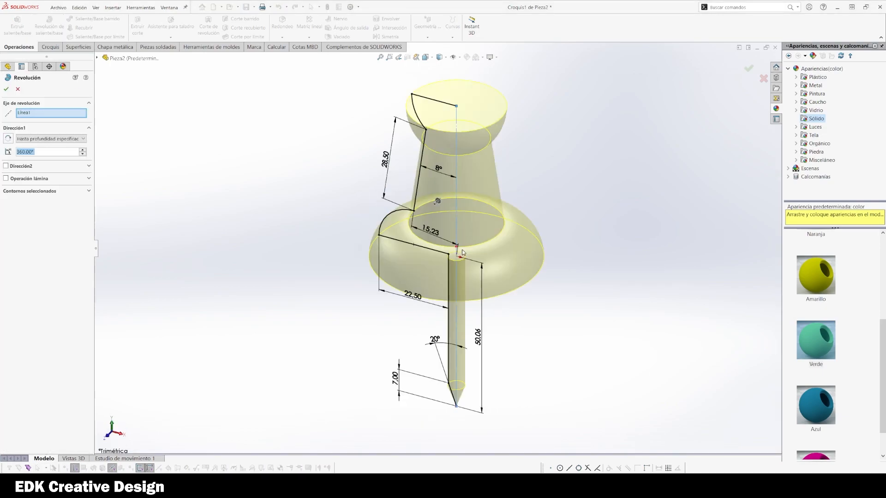
pyautogui.moveTo(550, 307); pyautogui.dragTo(403, 198, button='middle')
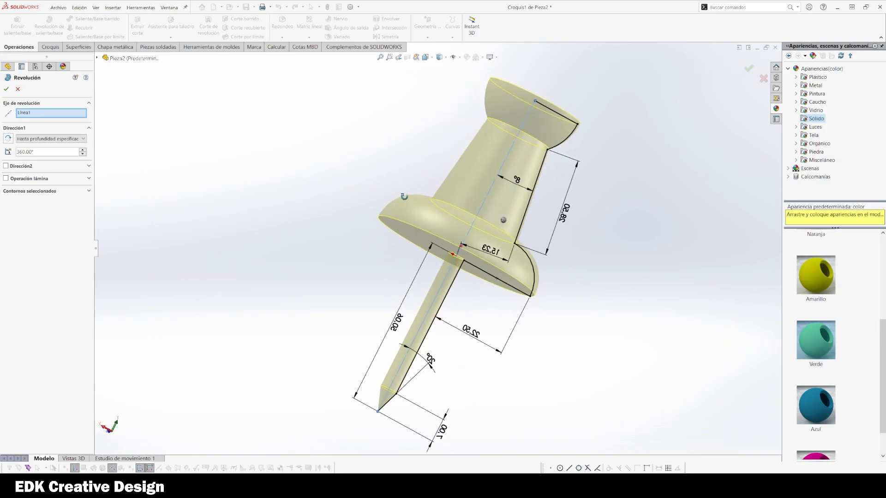
pyautogui.click(6, 88)
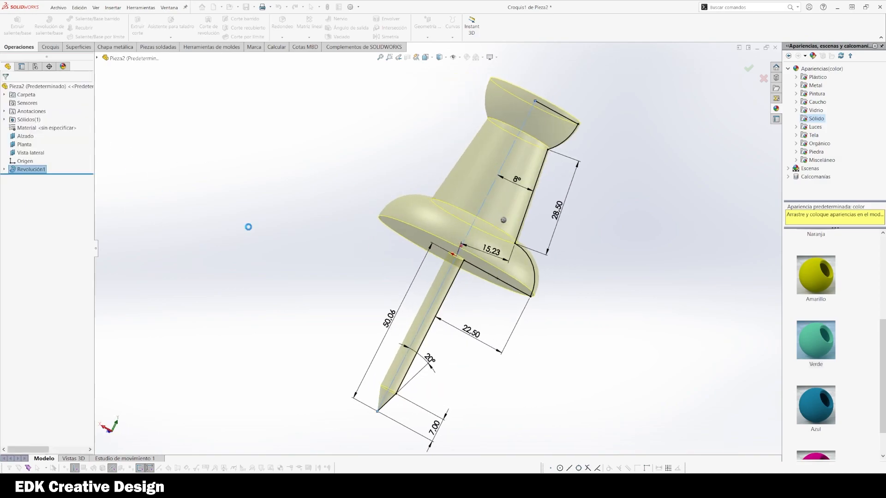
# - Apply the solid blue (Azul) appearance to the whole revolved pin
pyautogui.moveTo(415, 318); pyautogui.dragTo(475, 283, button='middle')
pyautogui.scroll(3, 446, 280)
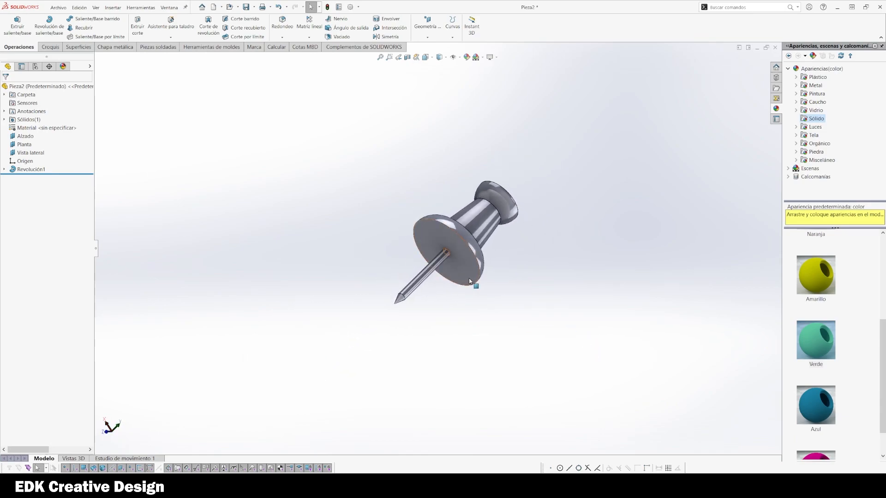
pyautogui.scroll(-3, 459, 266)
pyautogui.moveTo(824, 410); pyautogui.dragTo(516, 196)
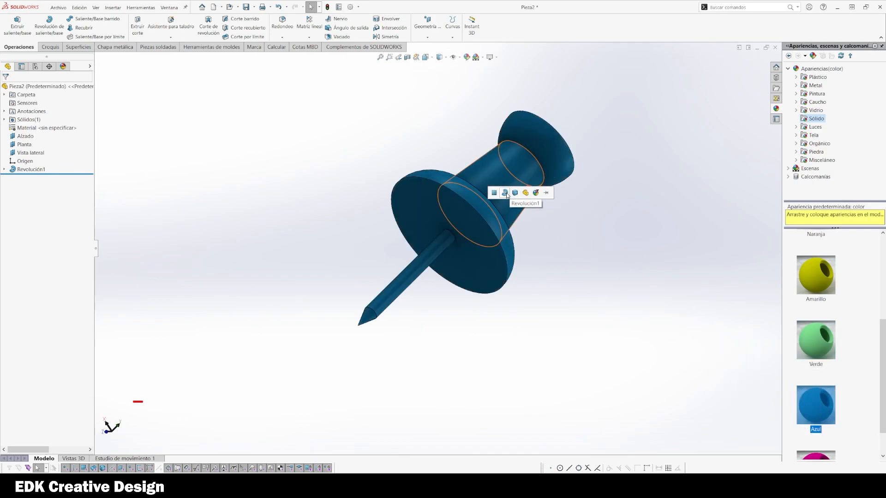
pyautogui.click(516, 194)
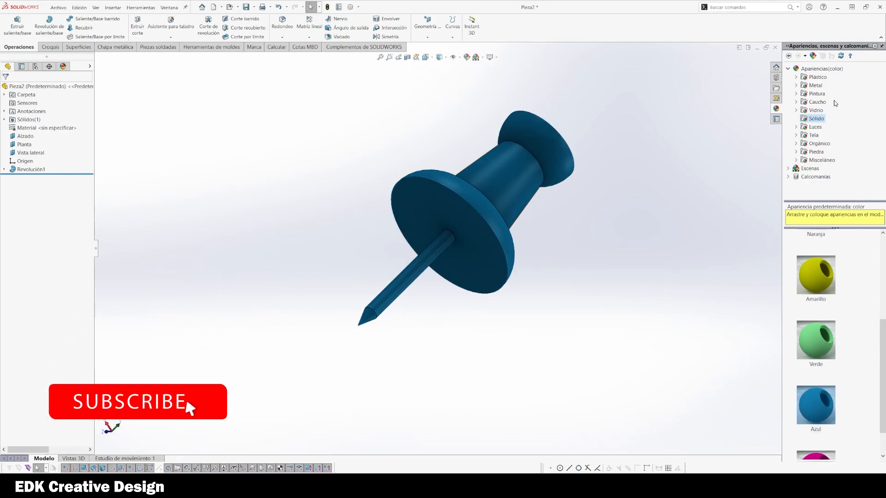
# - Apply the polished aluminium (aluminio pulido) metal appearance to the needle's cylindrical face only
pyautogui.click(806, 88)
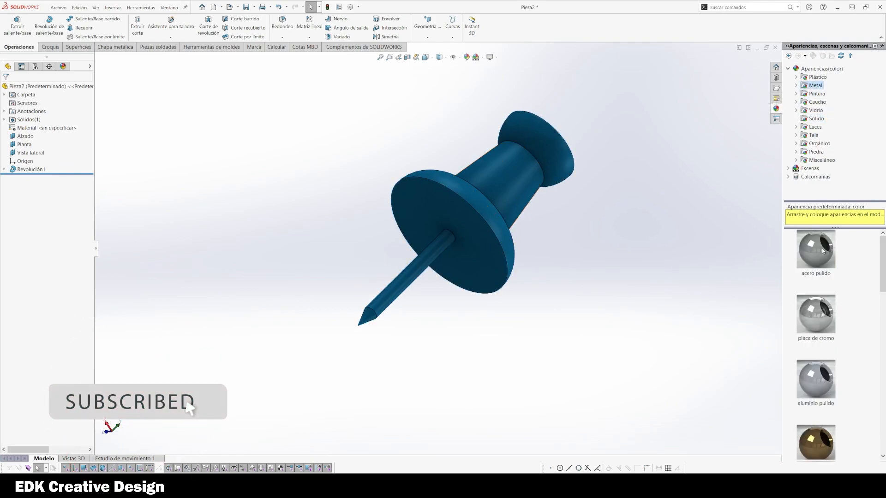
pyautogui.moveTo(818, 384); pyautogui.dragTo(395, 290)
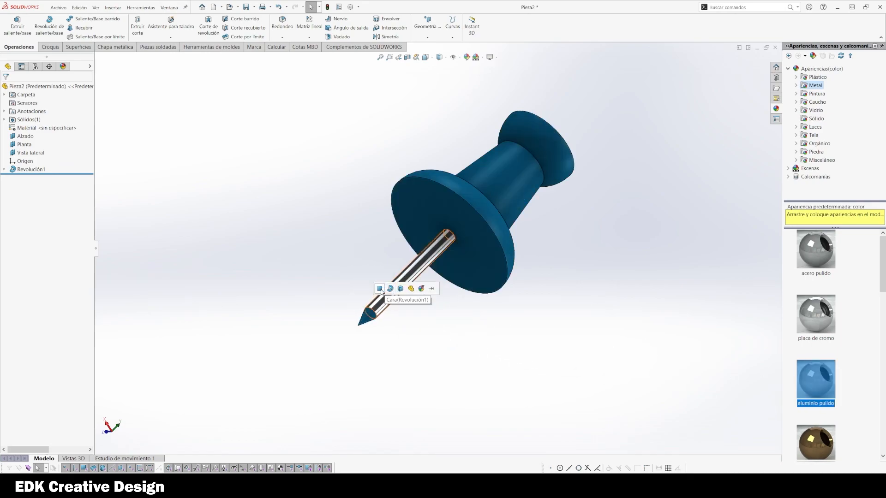
pyautogui.click(381, 292)
# - Copy the appearance of the needle's cylindrical face and paste it onto its conical tip
pyautogui.scroll(-5, 370, 304)
pyautogui.click(406, 295)
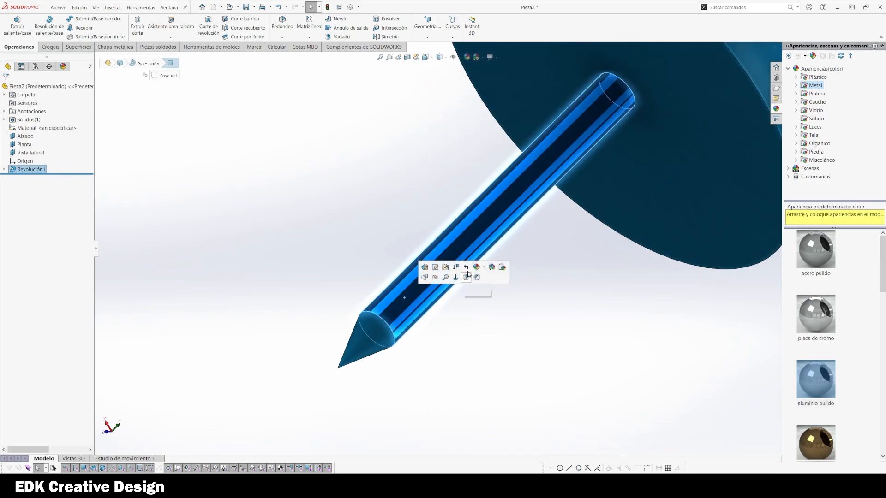
pyautogui.press('Escape')
pyautogui.click(366, 341)
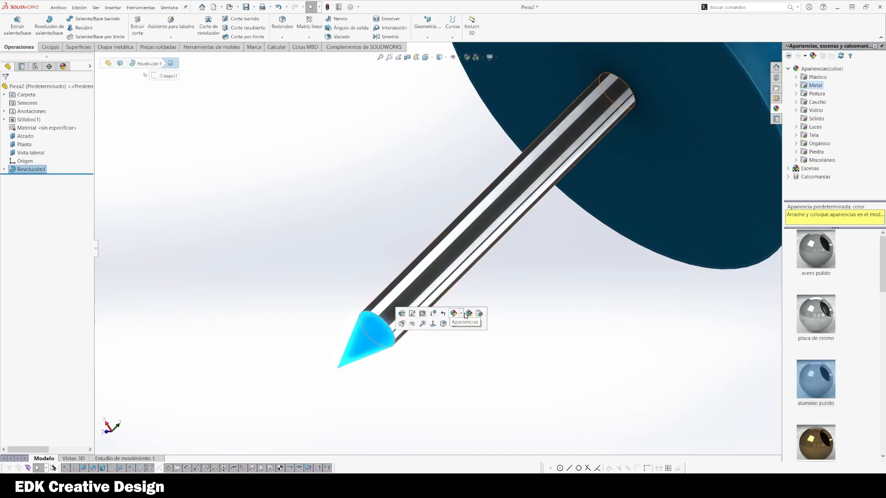
pyautogui.click(479, 314)
pyautogui.click(479, 313)
pyautogui.scroll(4, 479, 356)
pyautogui.moveTo(497, 346); pyautogui.dragTo(521, 317, button='middle')
pyautogui.press('f')
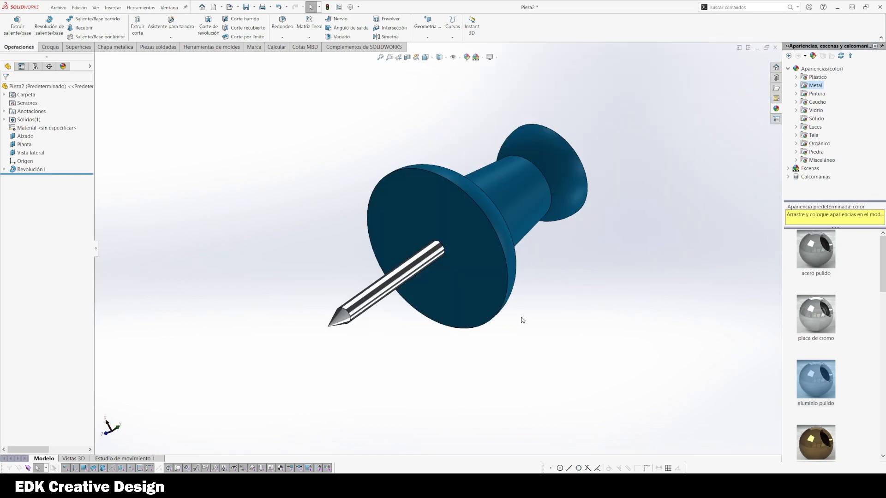
pyautogui.click(494, 58)
pyautogui.click(501, 76)
pyautogui.moveTo(624, 254); pyautogui.dragTo(503, 153, button='middle')
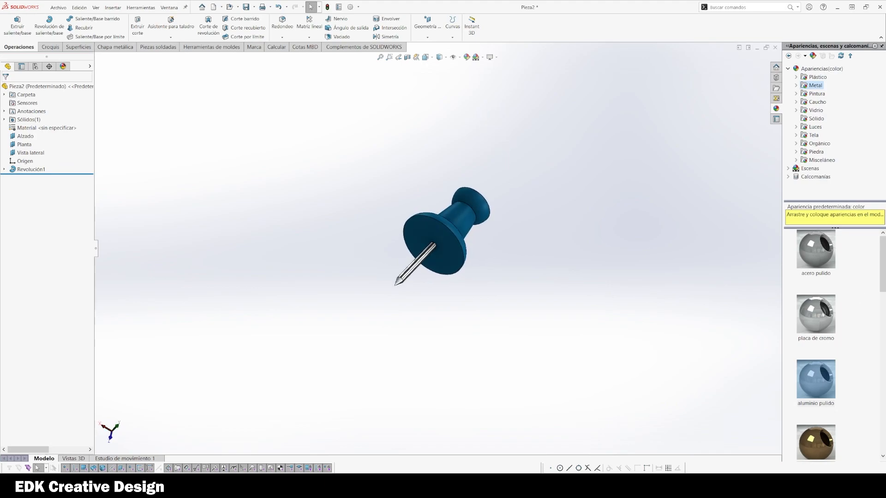
pyautogui.moveTo(511, 248)
pyautogui.mouseDown(button='middle')
pyautogui.moveTo(520, 200)
pyautogui.moveTo(508, 241)
pyautogui.mouseUp(button='middle')
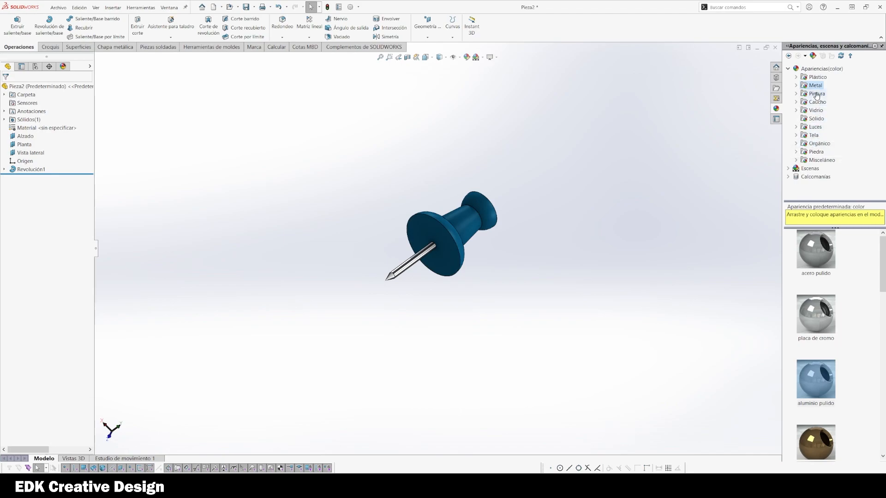
# - Apply the medium-gloss blue plastic (plástico azul medio lustroso) appearance to the tapered face of the pin's grip
pyautogui.click(814, 77)
pyautogui.click(796, 77)
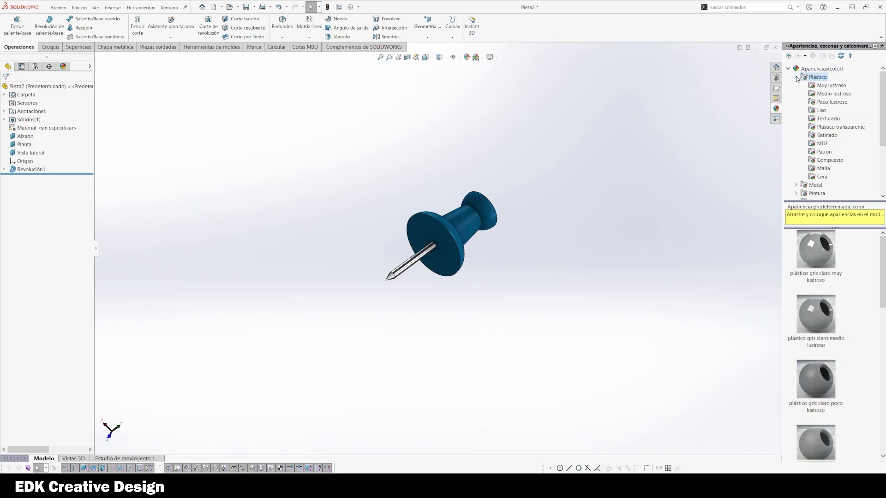
pyautogui.click(828, 94)
pyautogui.moveTo(827, 318); pyautogui.dragTo(464, 230)
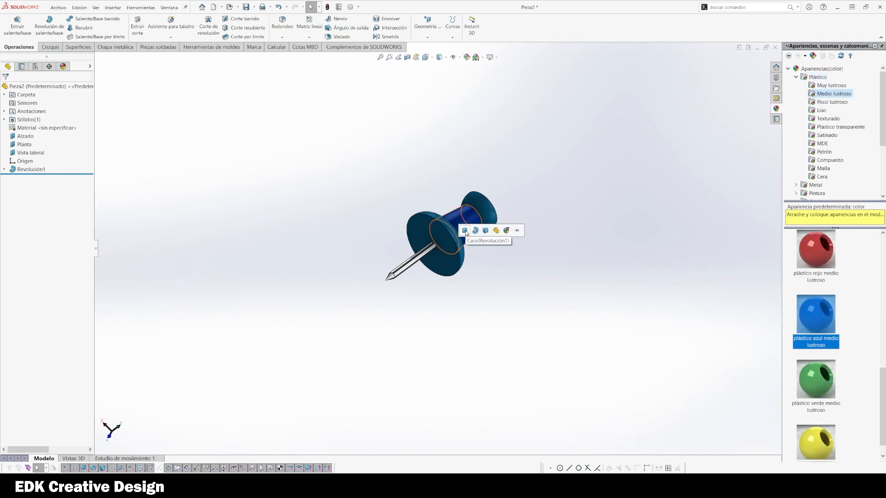
pyautogui.click(465, 232)
# - Copy the grip's blue plastic appearance and paste it onto the collar's flat underside, its rounded face and the head's curved face
pyautogui.scroll(-6, 468, 229)
pyautogui.click(445, 221)
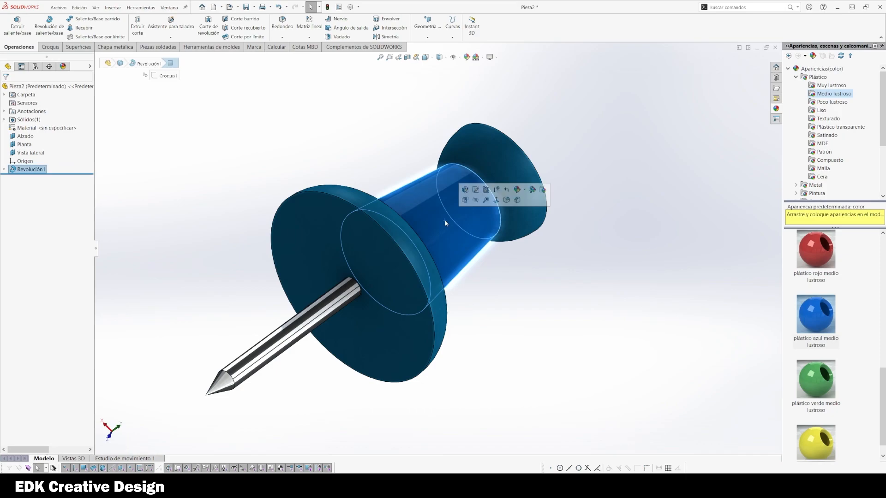
pyautogui.click(533, 190)
pyautogui.keyDown('ctrl'); pyautogui.click(386, 259); pyautogui.keyUp('ctrl')
pyautogui.keyDown('ctrl'); pyautogui.click(401, 237); pyautogui.keyUp('ctrl')
pyautogui.keyDown('ctrl'); pyautogui.click(512, 185); pyautogui.keyUp('ctrl')
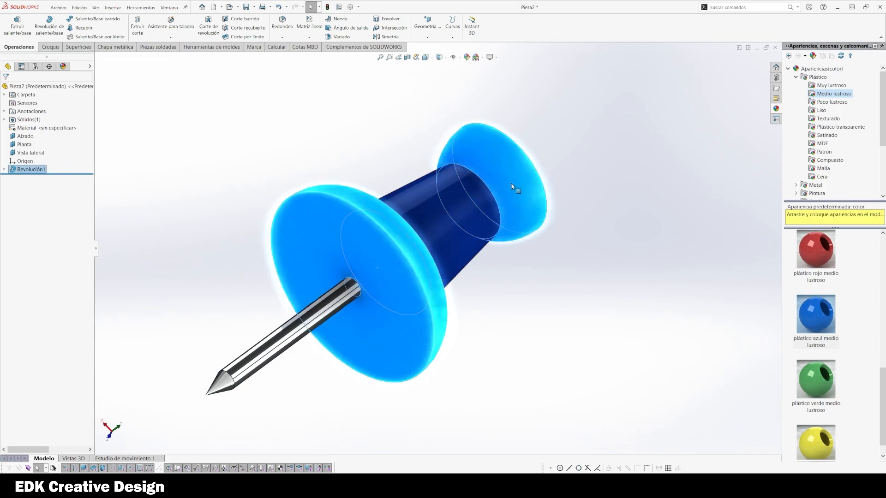
pyautogui.click(577, 153)
pyautogui.moveTo(582, 131); pyautogui.dragTo(502, 335, button='middle')
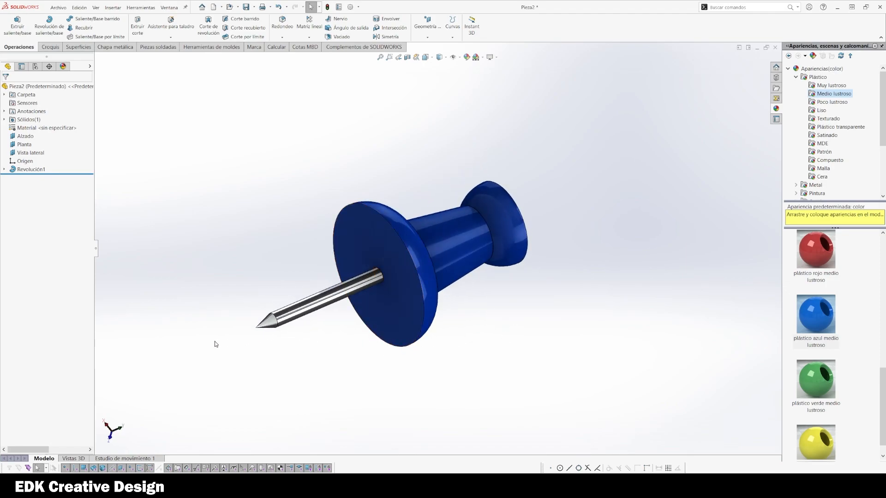
pyautogui.scroll(-1, 213, 340)
pyautogui.keyDown('ctrl'); pyautogui.moveTo(175, 275); pyautogui.dragTo(239, 267, button='middle'); pyautogui.keyUp('ctrl')
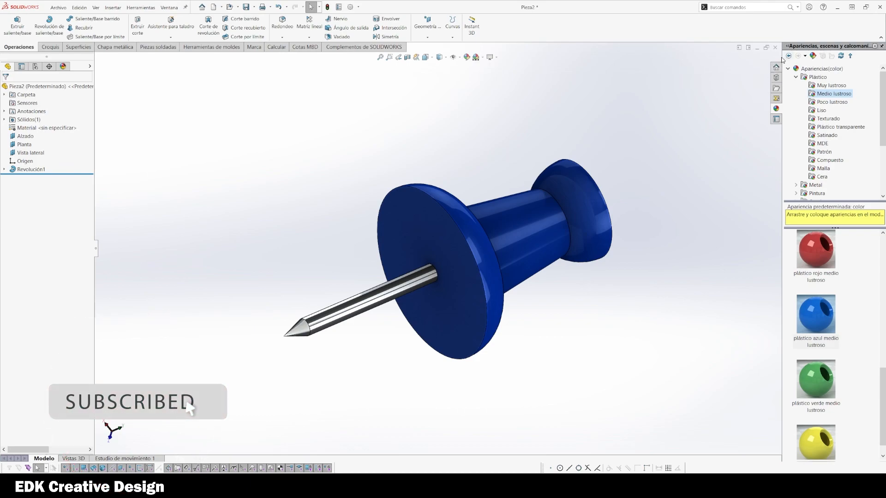
# - Enlarge the graphics area by narrowing the appearances pane and hiding the feature tree, with the push pin filling more of it
pyautogui.moveTo(783, 56); pyautogui.dragTo(860, 56)
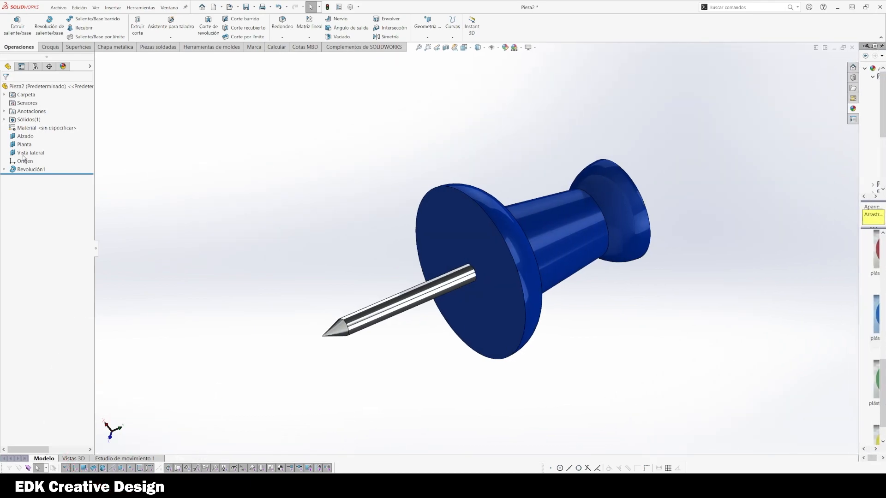
pyautogui.click(97, 250)
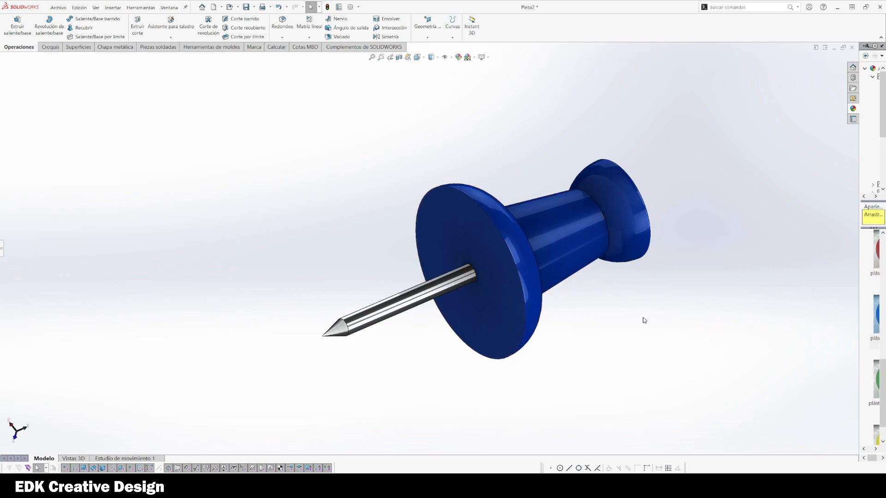
pyautogui.keyDown('shift'); pyautogui.moveTo(645, 320); pyautogui.dragTo(593, 308, button='middle'); pyautogui.keyUp('shift')
pyautogui.keyDown('ctrl'); pyautogui.moveTo(697, 352); pyautogui.dragTo(603, 343, button='middle'); pyautogui.keyUp('ctrl')
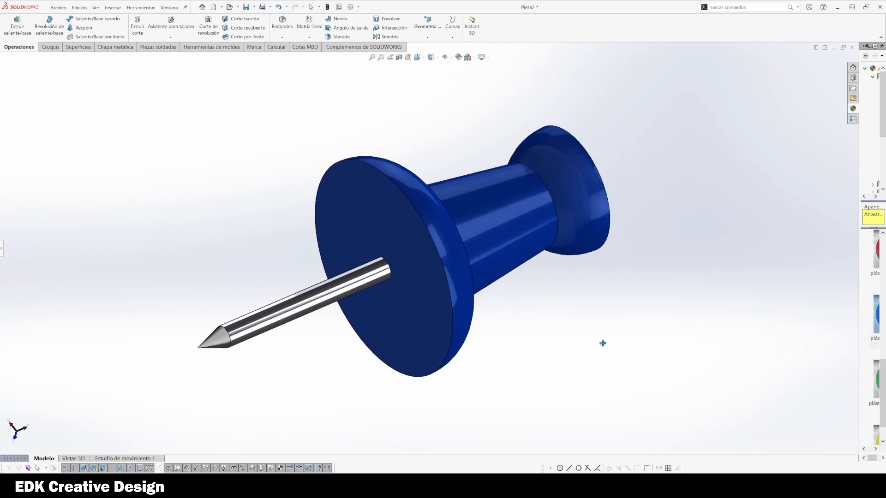
# - Set the model's display style to shaded without edges and show the push pin in close-up
pyautogui.click(484, 57)
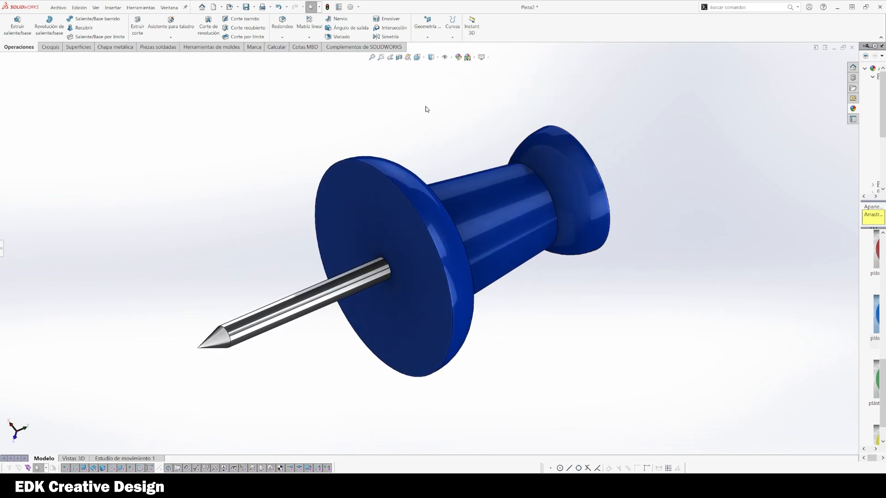
pyautogui.click(431, 58)
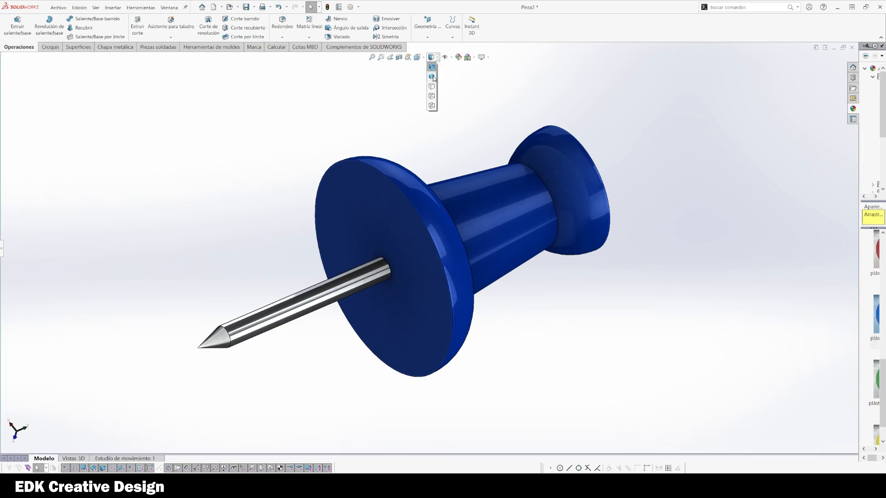
pyautogui.click(435, 79)
pyautogui.keyDown('shift'); pyautogui.moveTo(122, 256); pyautogui.dragTo(116, 242, button='middle'); pyautogui.keyUp('shift')
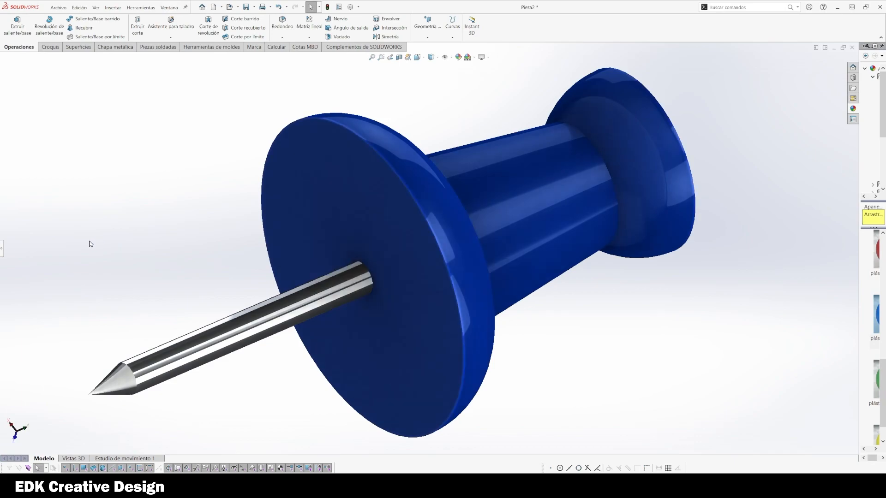